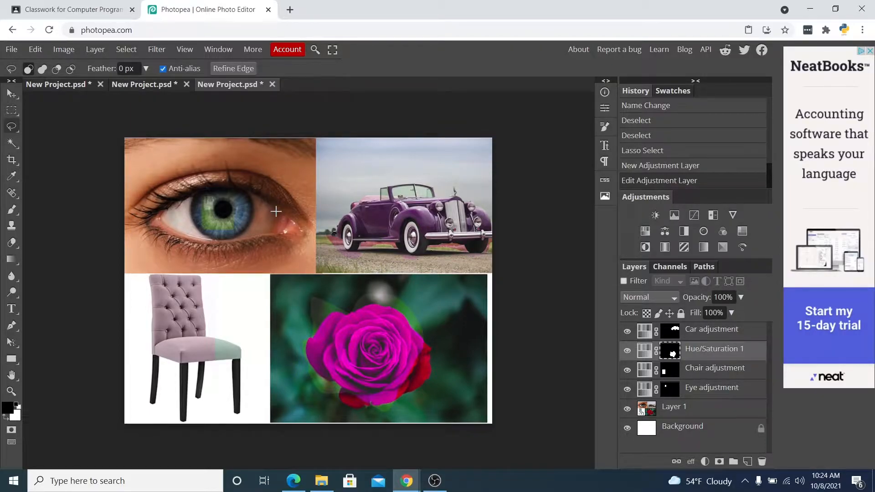
Undo the last adjustment edit, then lasso most of the rose and add a Hue/Saturation adjustment with hue -39 and saturation 19
key("ctrl+z")
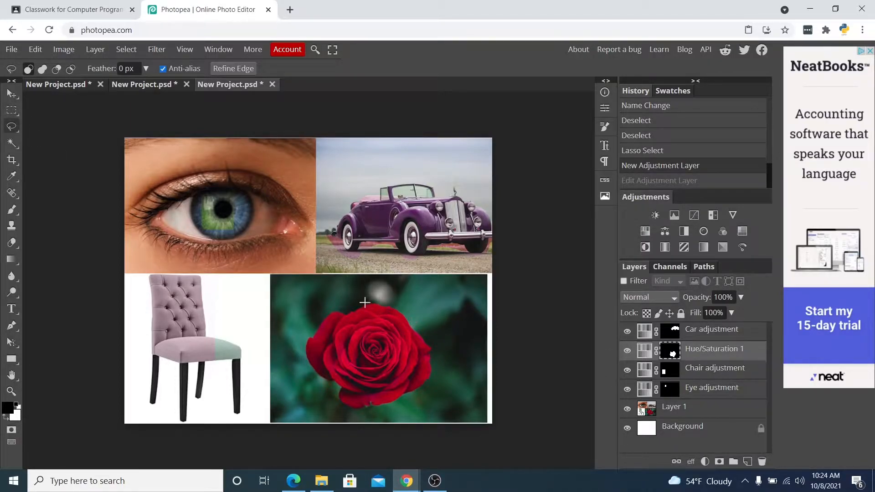
mouse_move(357, 301)
left_mouse_down()
mouse_move(304, 319)
mouse_move(326, 398)
mouse_move(408, 396)
mouse_move(416, 350)
mouse_move(401, 319)
mouse_move(363, 297)
mouse_move(333, 305)
left_mouse_up()
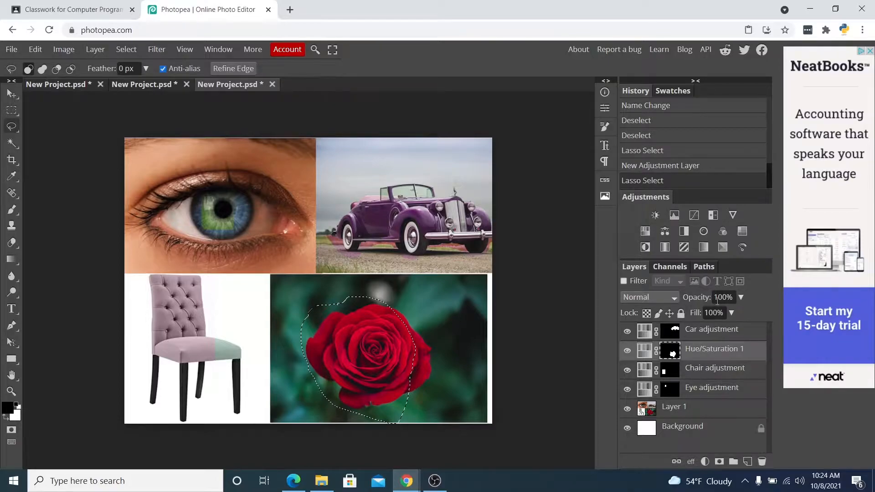
left_click(645, 231)
left_click_drag(504, 190, 486, 190)
mouse_move(504, 219)
left_mouse_down()
mouse_move(548, 226)
mouse_move(516, 223)
left_mouse_up()
left_click_drag(486, 189, 490, 187)
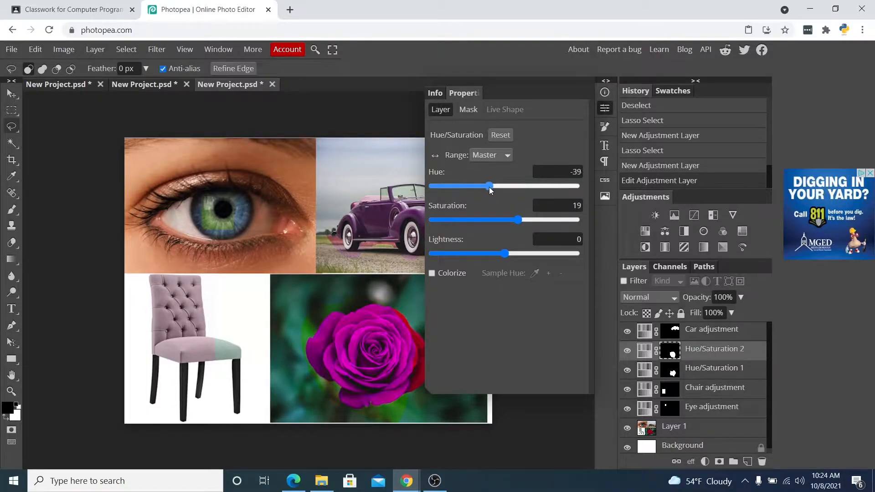
left_click(603, 107)
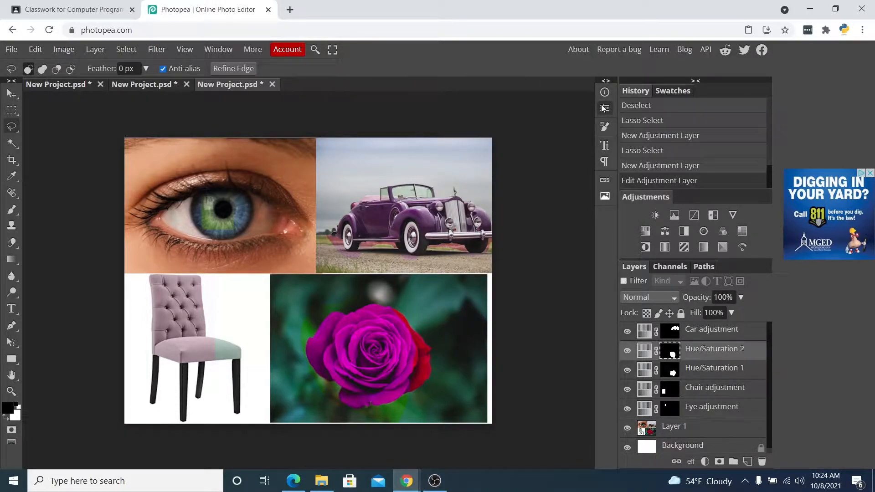
Delete the Hue/Saturation 1 layer and rename Hue/Saturation 2 as "Flower adj"
right_click(722, 374)
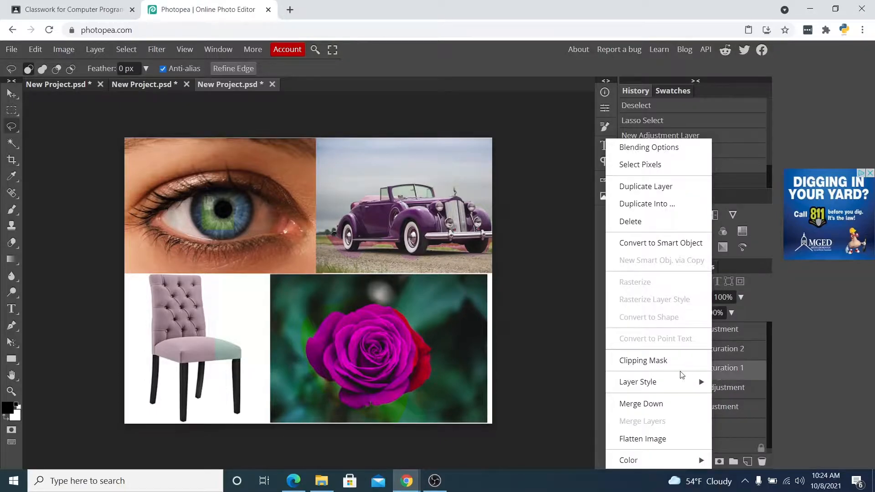
left_click(635, 221)
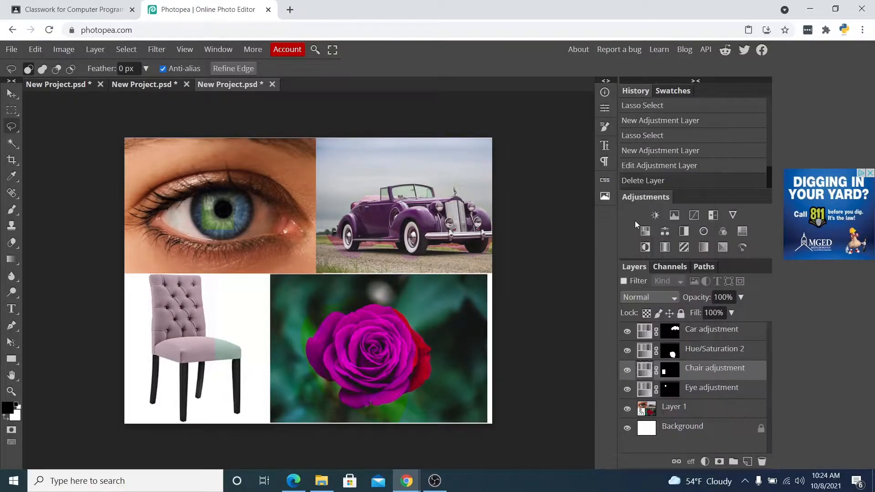
double_click(713, 349)
type("Flowe")
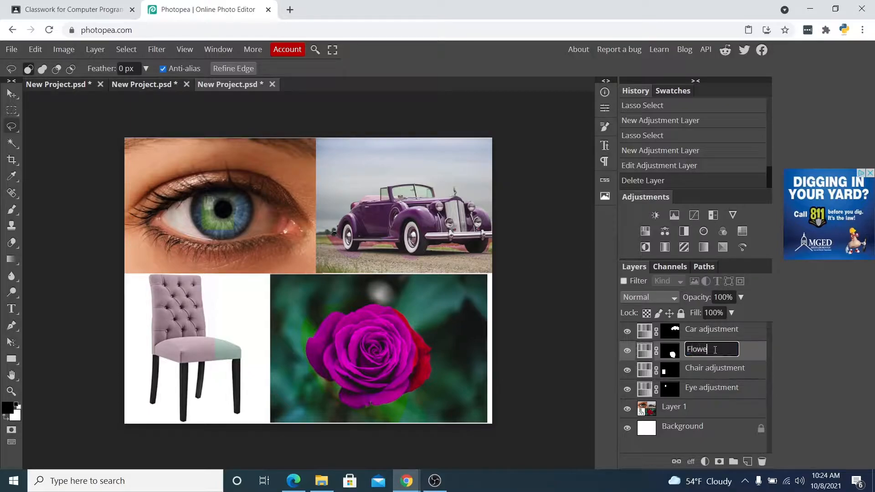
type("r adj")
key("Return")
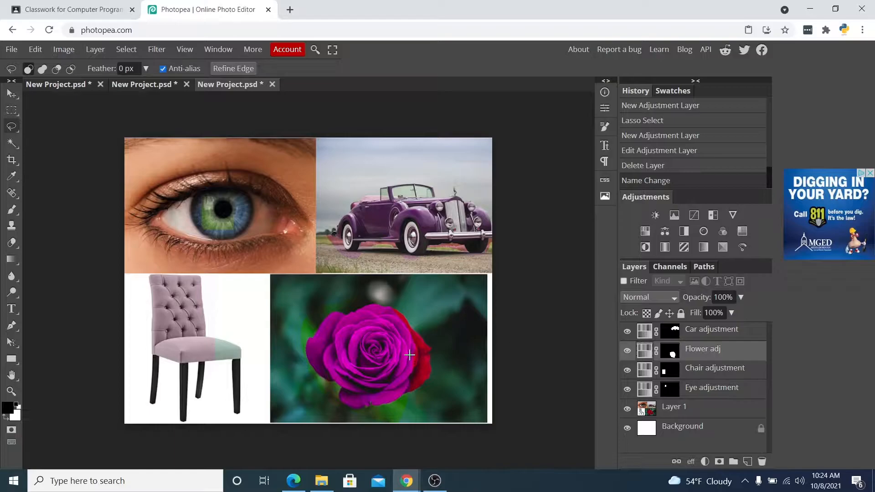
Brush black on the Flower adj layer's mask around the outside of the rose to remove the colour shift from the background
left_click(674, 356)
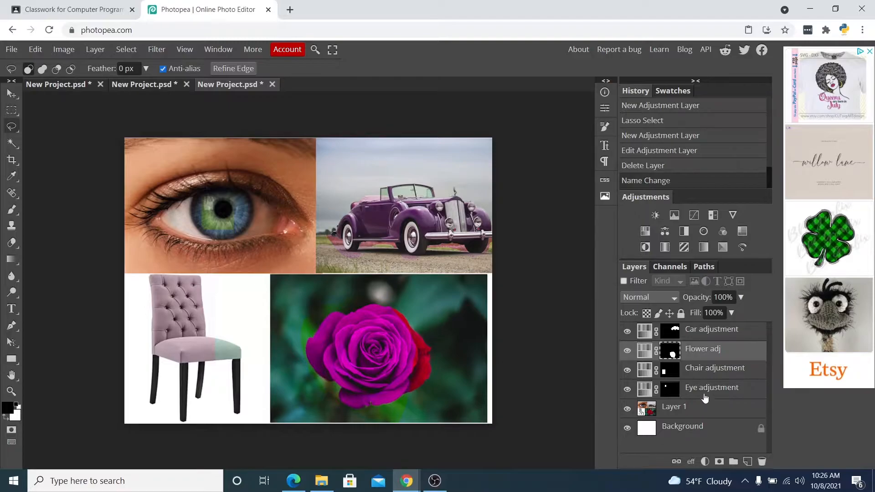
left_click(714, 371)
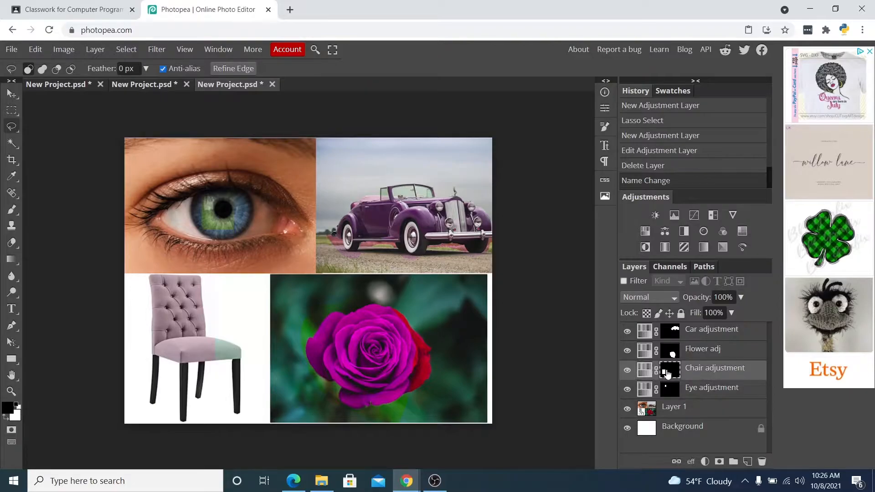
left_click(673, 357)
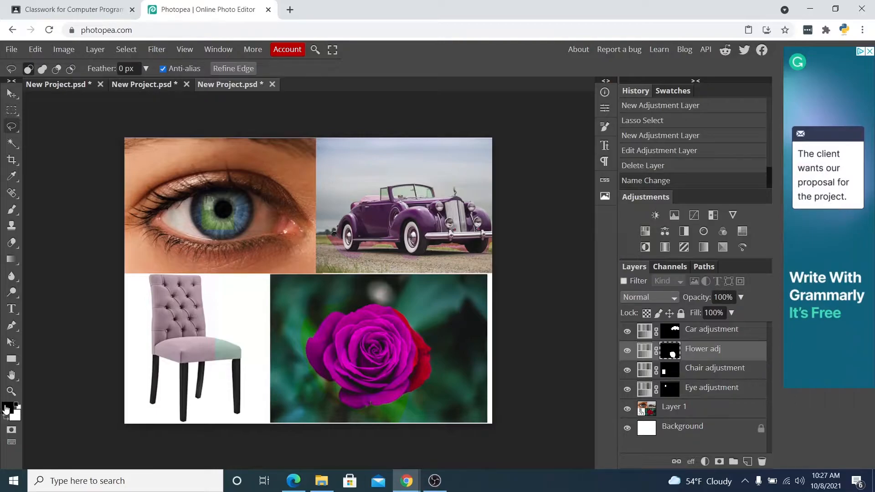
left_click(12, 210)
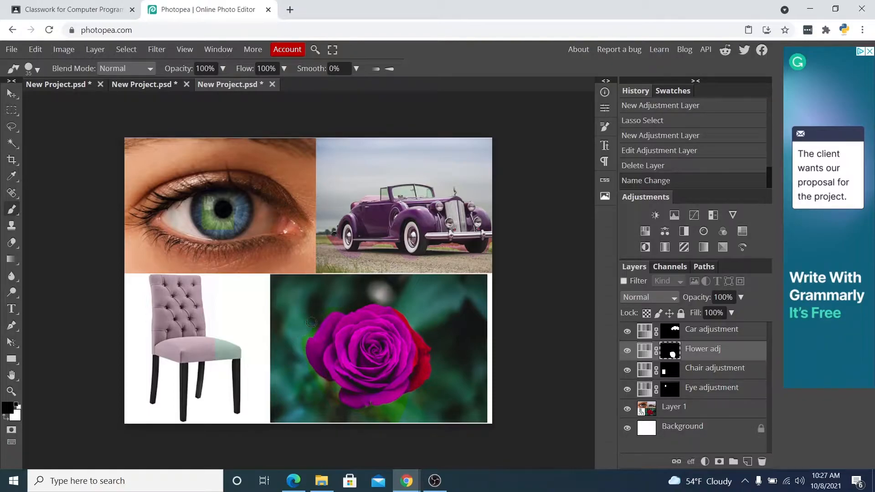
left_click_drag(341, 303, 365, 297)
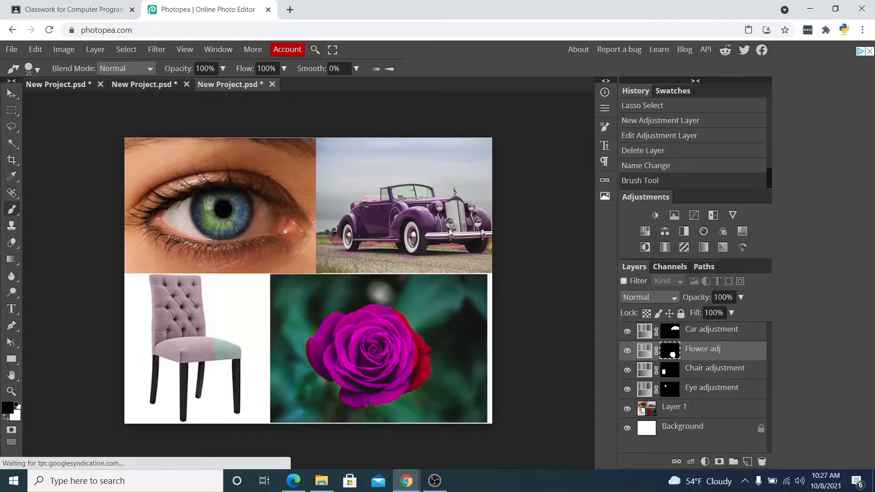
left_click(439, 364)
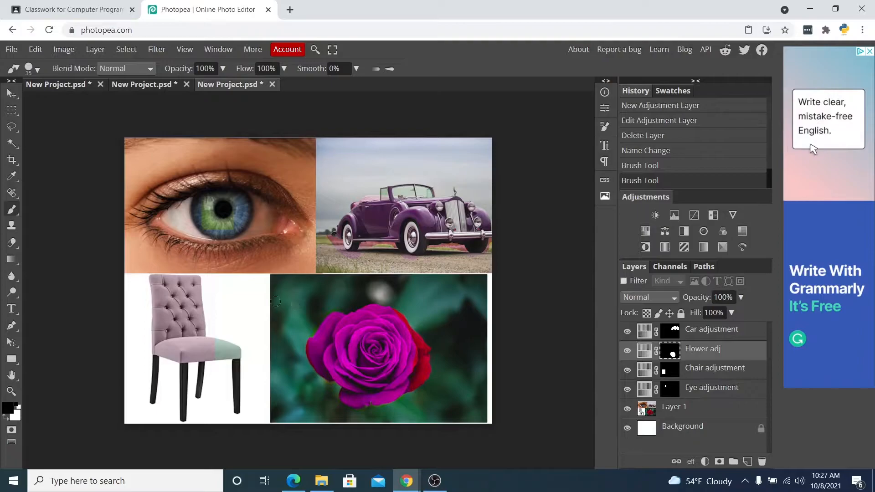
Brush white on the Flower adj mask over the rose's remaining red petals and edges to extend the magenta colour across the whole flower
scroll(352, 400, "up", 2)
scroll(369, 348, "down", 2)
scroll(360, 356, "up", 5)
scroll(290, 305, "down", 3)
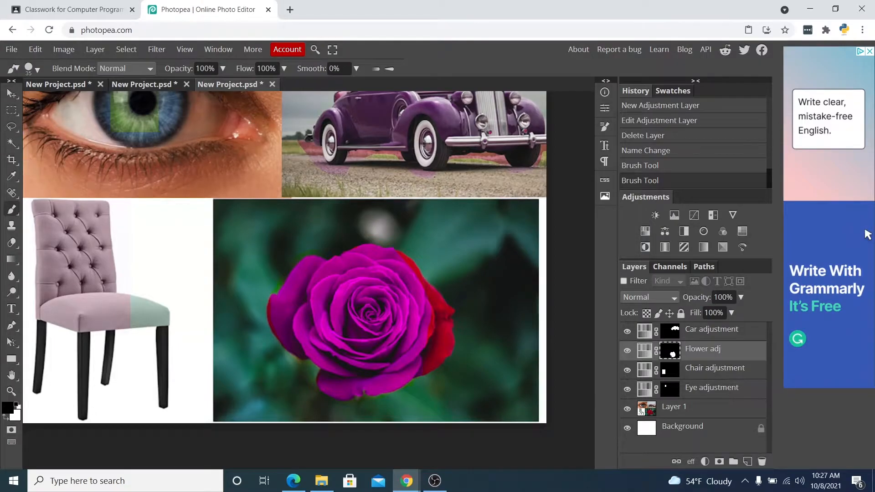
left_click(17, 406)
left_click(276, 303)
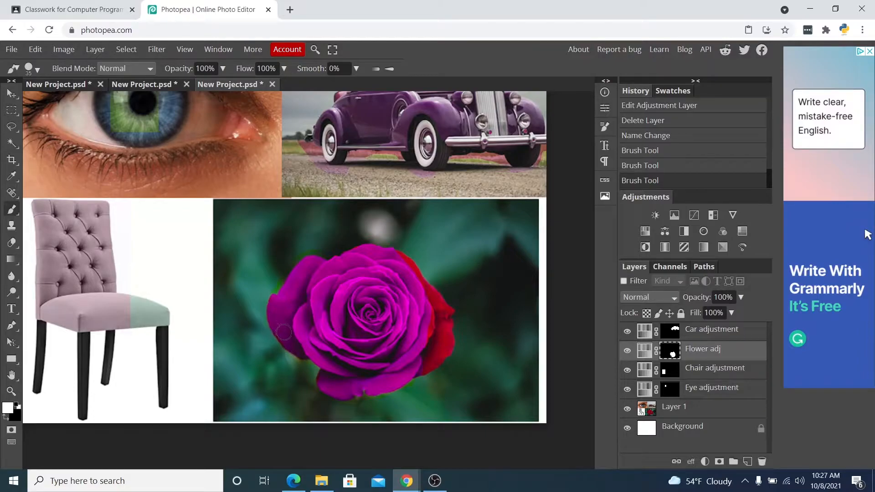
left_click_drag(296, 343, 388, 272)
left_click(394, 255)
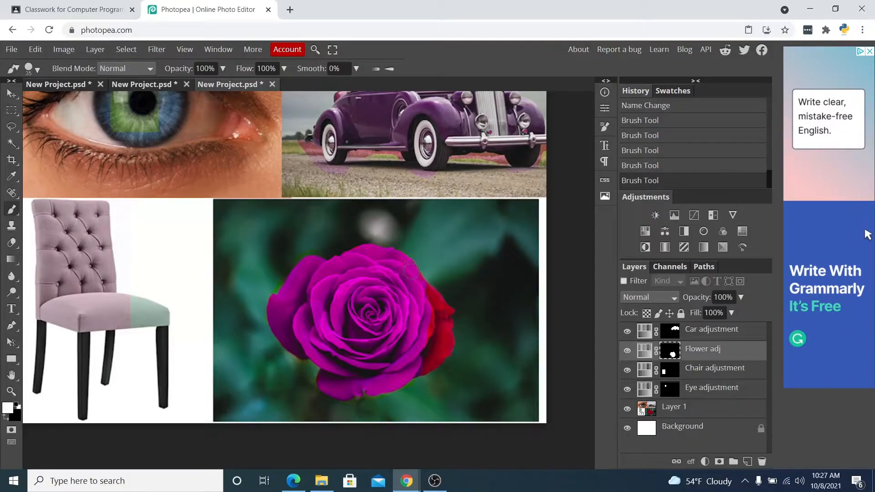
left_click_drag(416, 280, 441, 306)
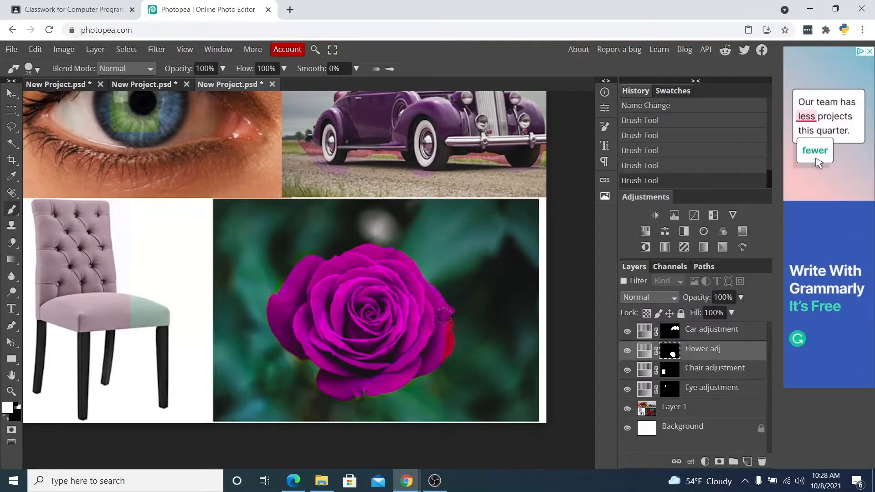
left_click_drag(444, 327, 442, 348)
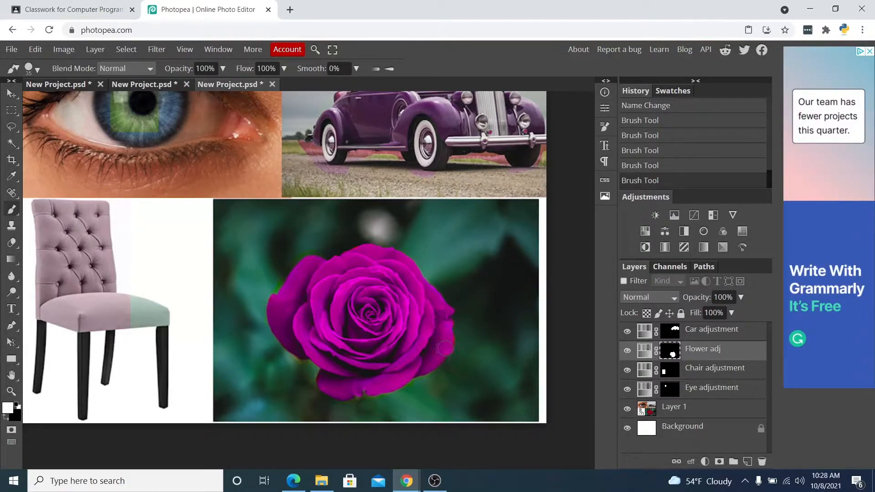
left_click_drag(439, 356, 406, 296)
Examine the adjustment mask edges around the car, the chair and the iris of the eye
scroll(452, 306, "down", 4)
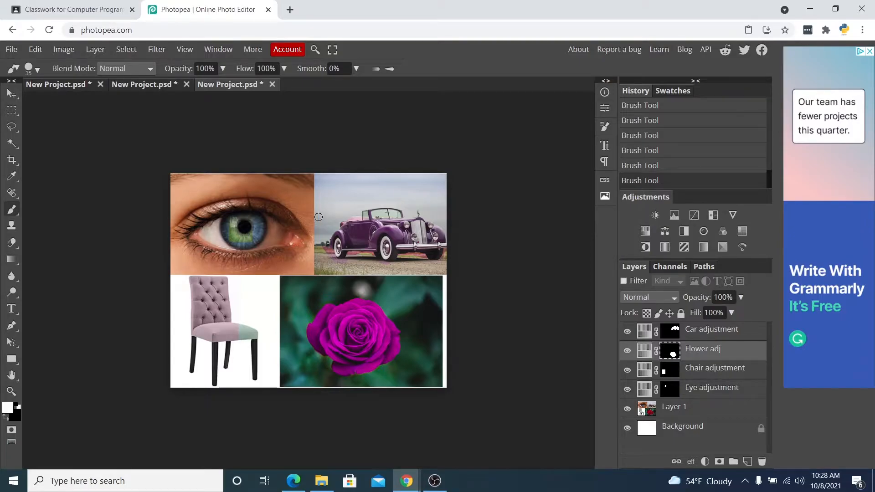
left_click(669, 336)
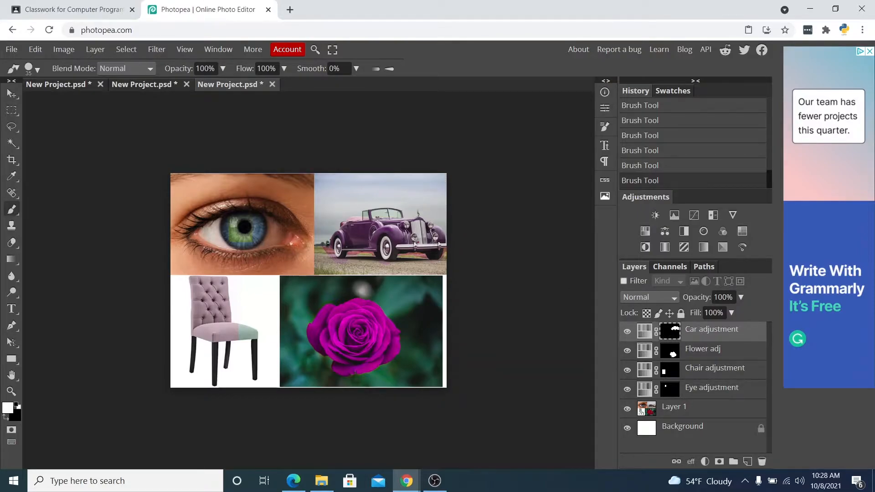
scroll(405, 227, "up", 3)
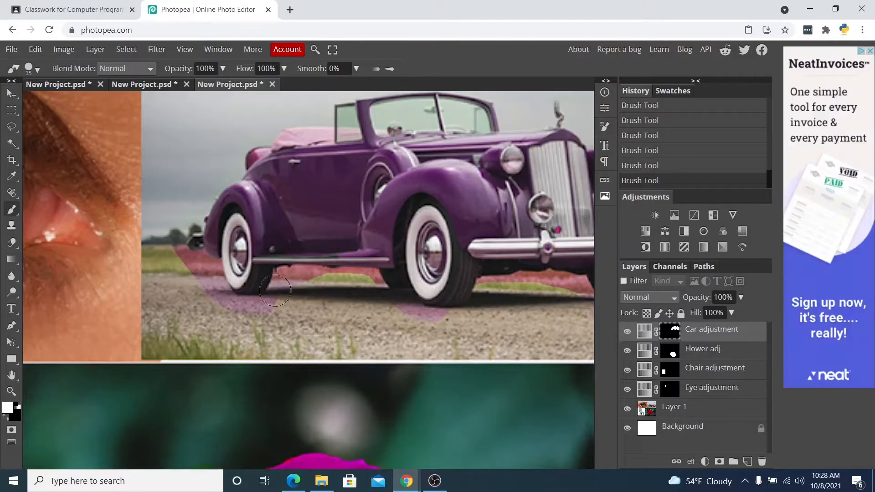
scroll(424, 251, "down", 3)
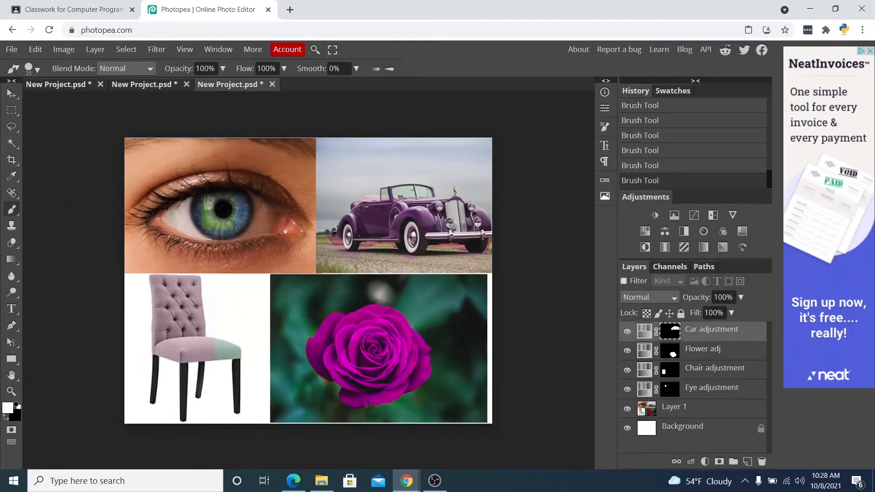
left_click(708, 368)
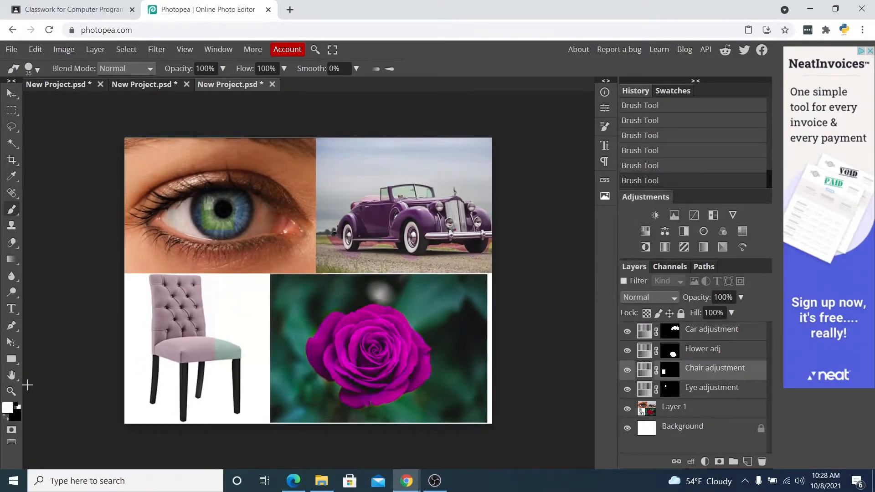
scroll(30, 385, "up", 2)
scroll(351, 331, "up", 3)
scroll(352, 331, "down", 4)
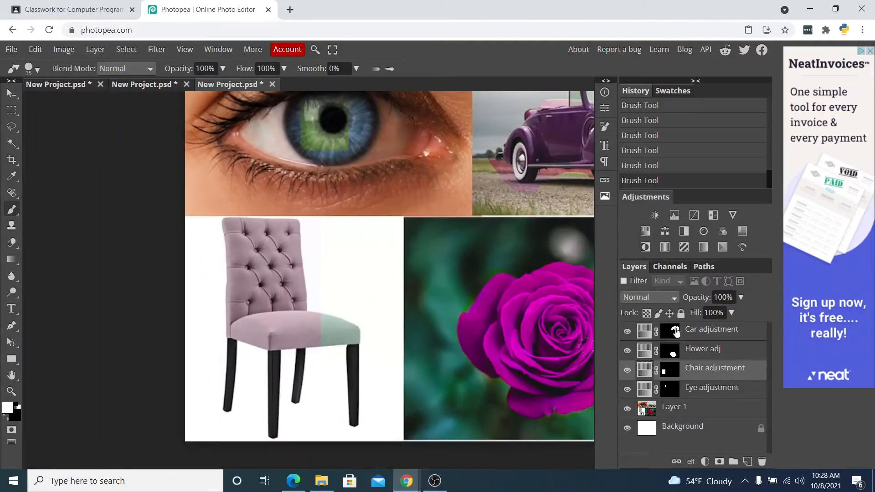
scroll(329, 181, "up", 4)
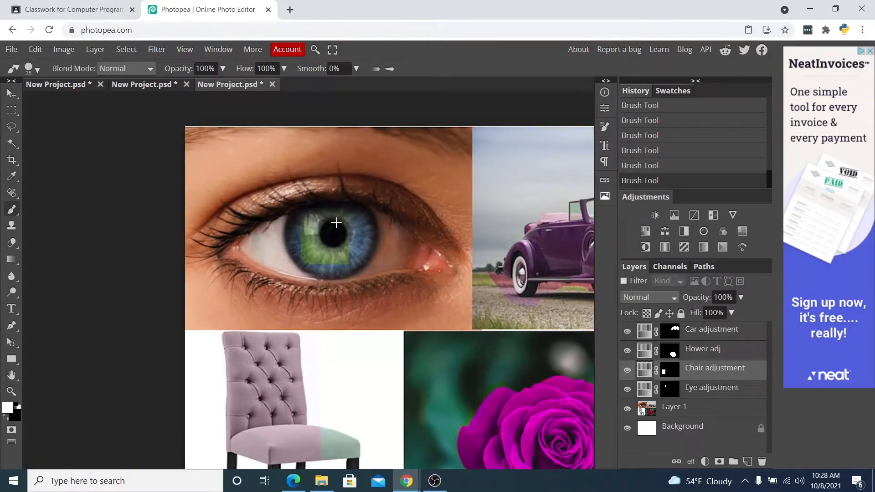
key("bracketright")
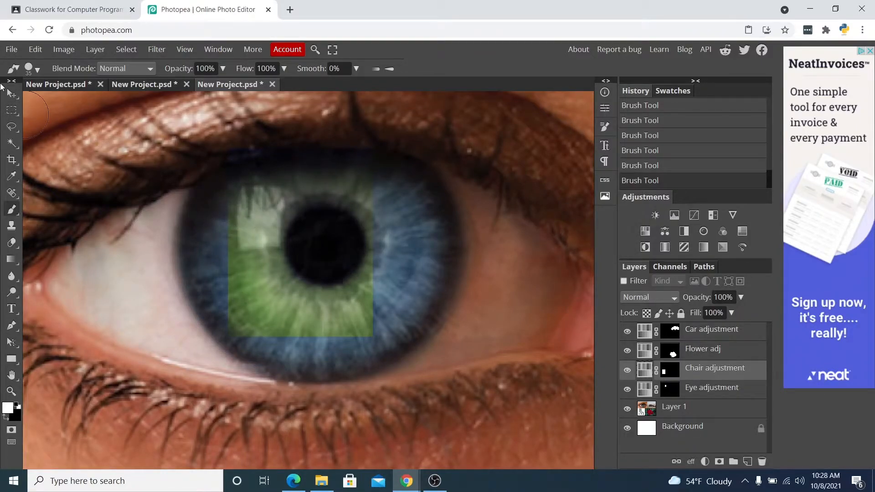
left_click(670, 374)
mouse_move(368, 234)
left_mouse_down()
mouse_move(348, 291)
mouse_move(368, 293)
mouse_move(383, 237)
left_mouse_up()
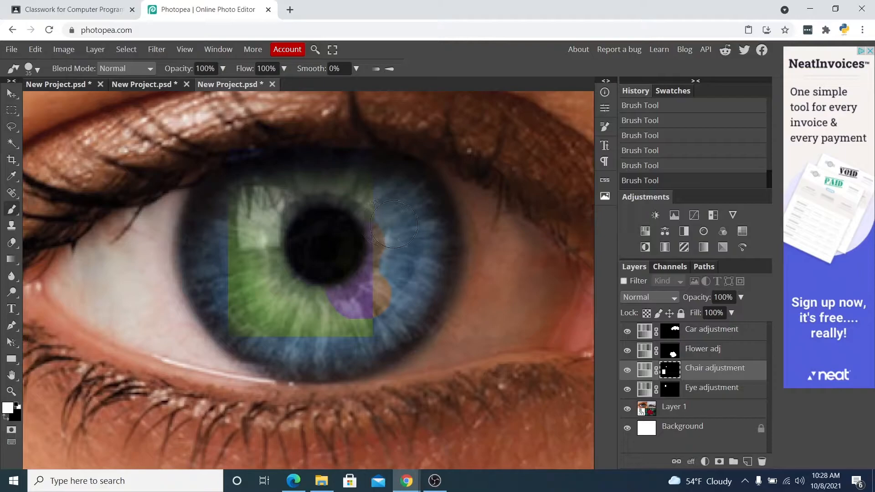
key("z")
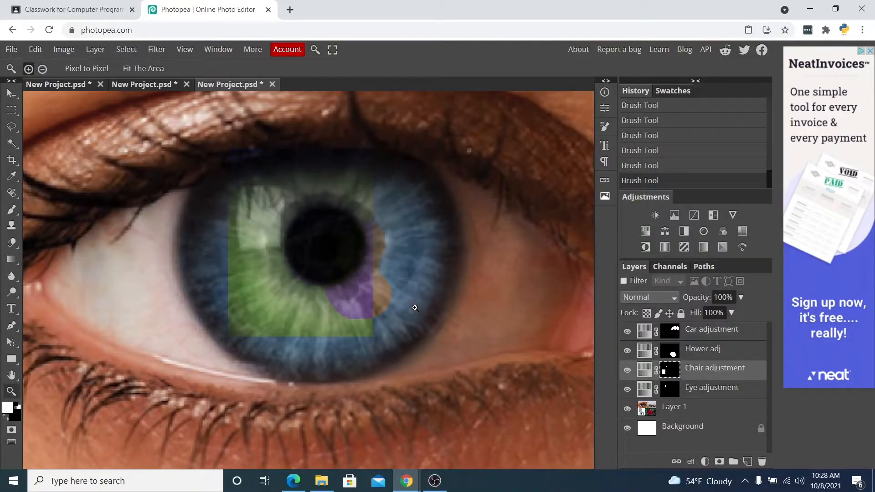
key("ctrl+z")
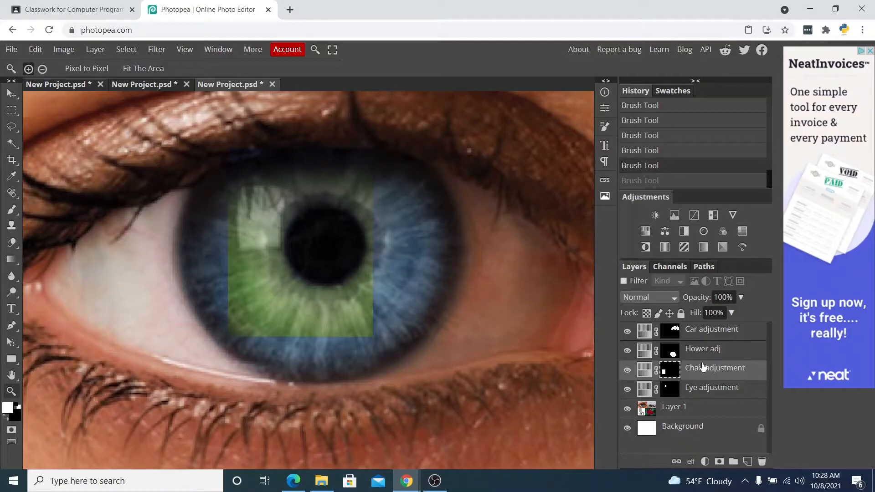
Brush white on the Eye adjustment layer's mask over the remaining blue areas to turn the whole iris green
left_click(709, 391)
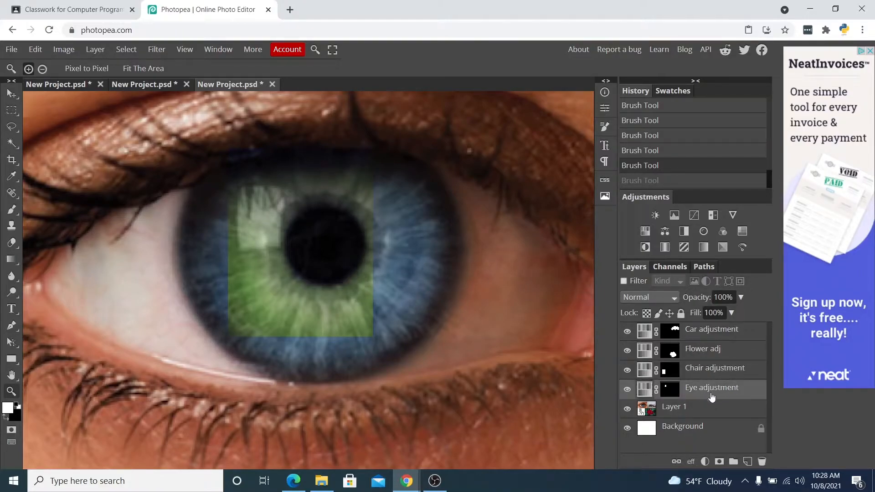
left_click(670, 391)
left_click(12, 210)
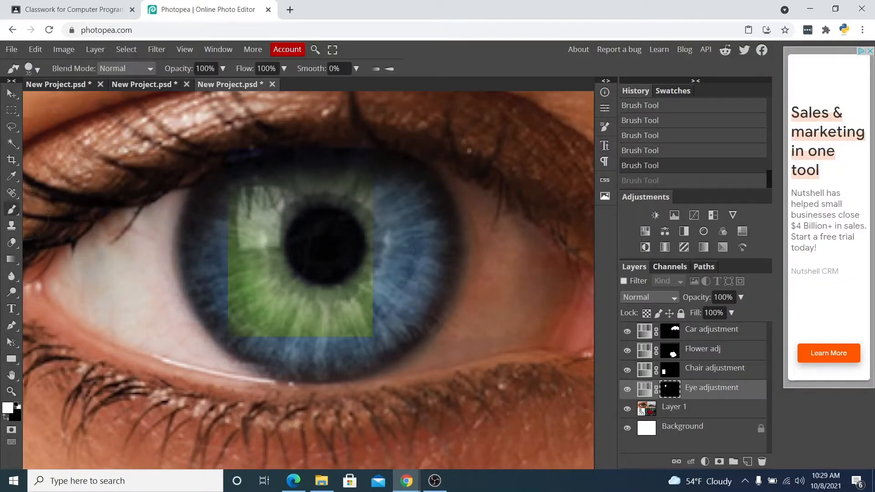
mouse_move(307, 303)
left_mouse_down()
mouse_move(331, 311)
mouse_move(352, 301)
mouse_move(368, 262)
mouse_move(370, 224)
mouse_move(360, 173)
left_mouse_up()
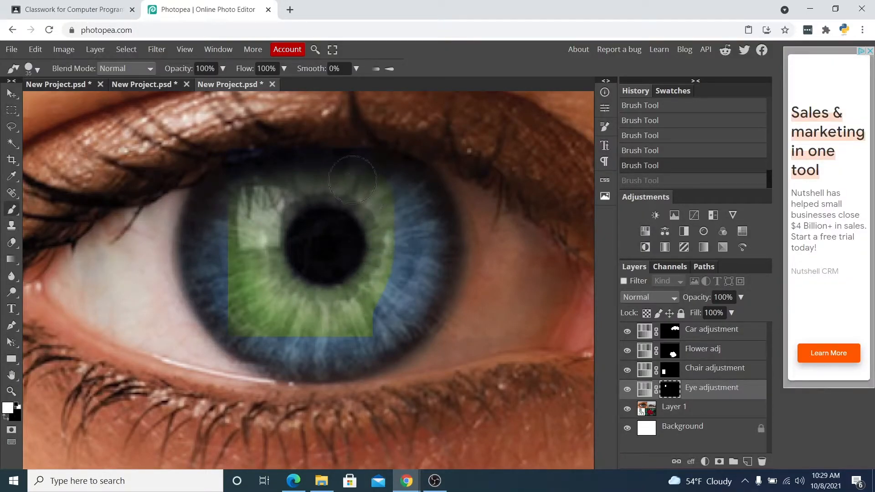
mouse_move(261, 267)
left_mouse_down()
mouse_move(235, 266)
mouse_move(244, 202)
mouse_move(256, 185)
mouse_move(215, 218)
mouse_move(213, 255)
mouse_move(215, 285)
left_mouse_up()
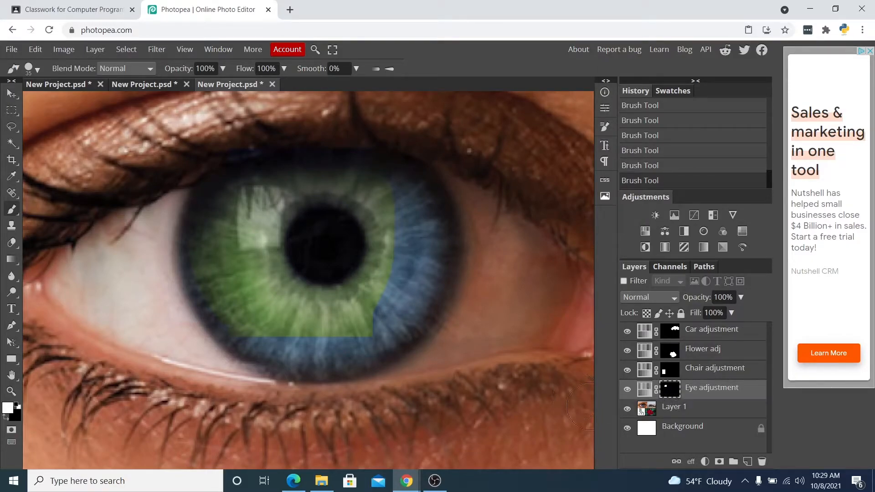
mouse_move(221, 329)
left_mouse_down()
mouse_move(233, 314)
mouse_move(205, 291)
mouse_move(277, 331)
mouse_move(322, 342)
mouse_move(356, 340)
mouse_move(375, 323)
mouse_move(386, 256)
mouse_move(367, 191)
mouse_move(381, 181)
mouse_move(394, 200)
mouse_move(401, 244)
mouse_move(394, 292)
mouse_move(365, 324)
mouse_move(401, 295)
mouse_move(402, 203)
mouse_move(419, 211)
mouse_move(427, 239)
mouse_move(412, 292)
mouse_move(378, 325)
mouse_move(319, 348)
mouse_move(292, 344)
mouse_move(236, 315)
mouse_move(220, 289)
mouse_move(209, 223)
mouse_move(231, 197)
mouse_move(369, 186)
mouse_move(422, 207)
mouse_move(429, 231)
mouse_move(419, 271)
mouse_move(394, 314)
mouse_move(358, 324)
mouse_move(434, 177)
left_mouse_up()
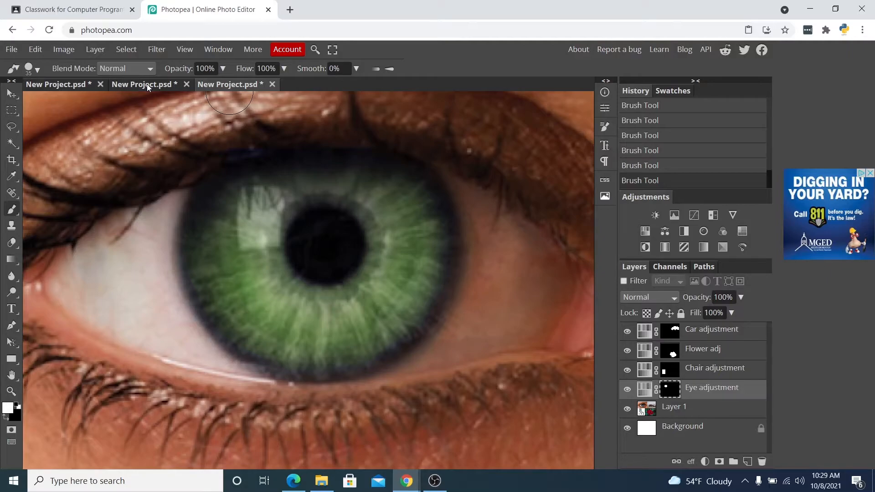
Copy a rectangular area around the orange slice from the fruit and vegetable photo and paste it into the melon document
left_click(65, 84)
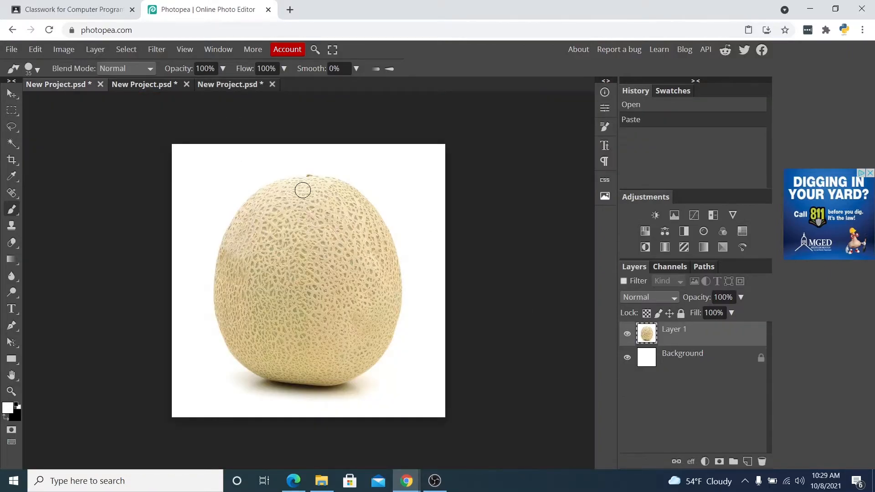
left_click(144, 88)
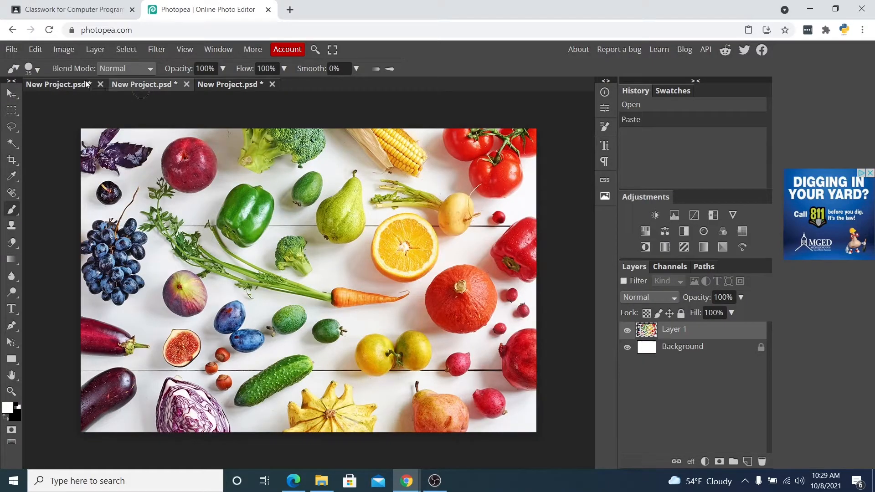
left_click(11, 110)
left_click_drag(351, 198, 478, 318)
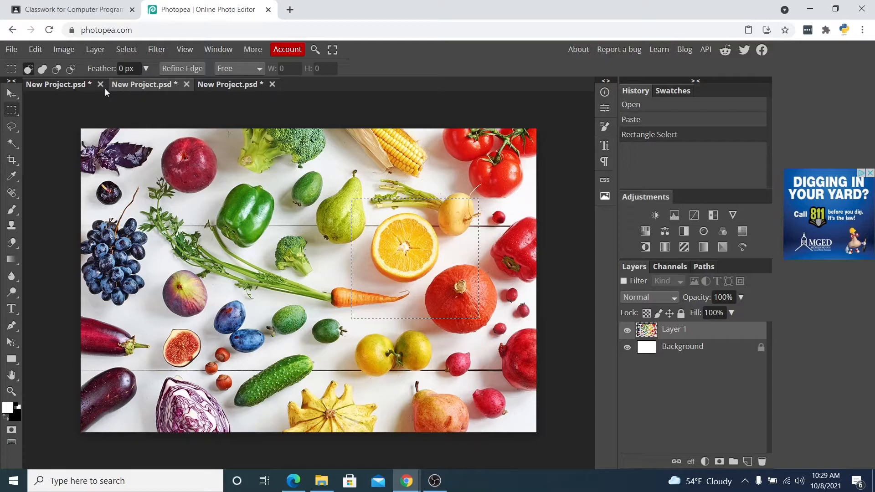
left_click(67, 85)
key("ctrl+v")
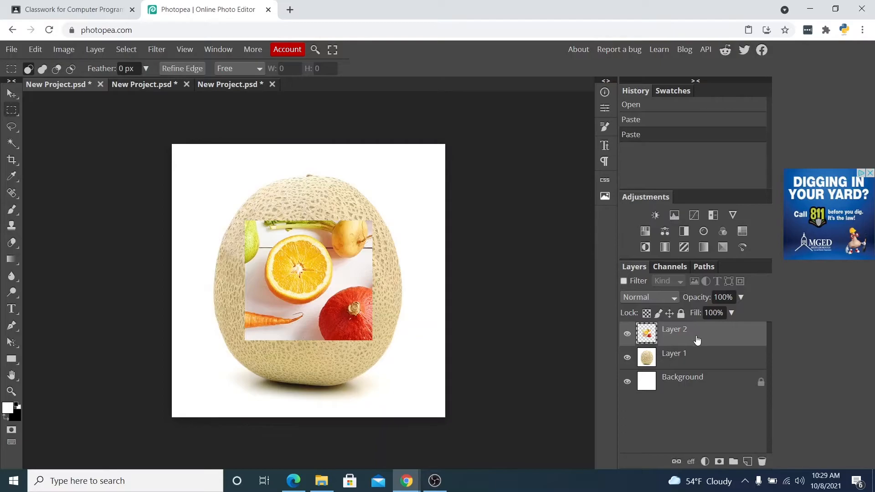
Add a raster mask to the orange slice layer and brush black at size 150 around the slice to hide the surrounding produce
left_click(721, 461)
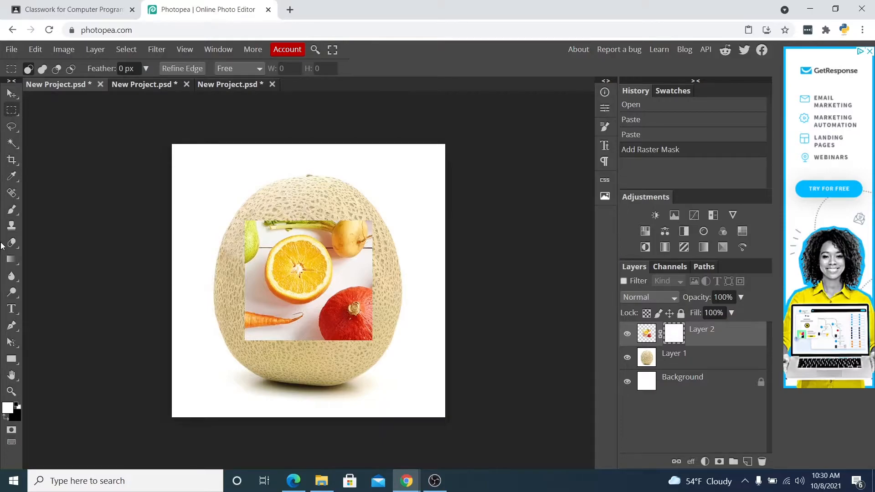
left_click(11, 209)
left_click(7, 419)
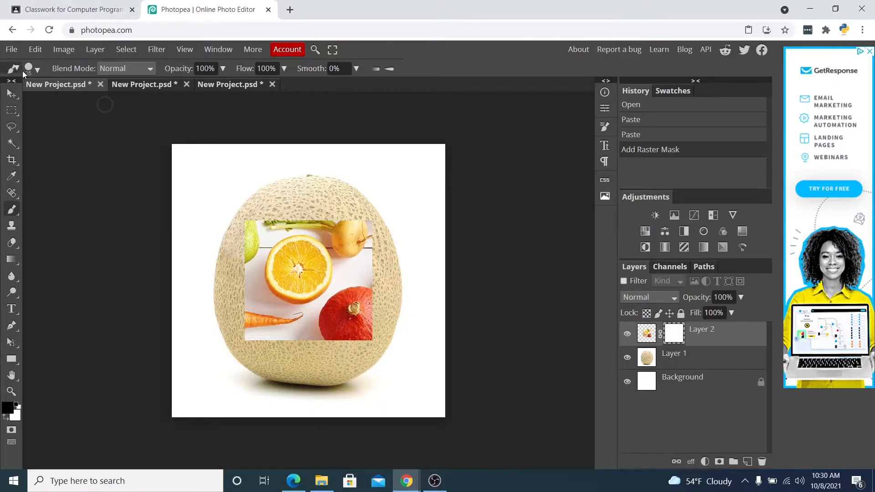
key("bracketright")
key("bracketright")
key("bracketright")
key("bracketright")
key("bracketright")
key("bracketright")
key("bracketright")
key("bracketright")
mouse_move(347, 202)
left_mouse_down()
mouse_move(382, 244)
mouse_move(388, 289)
mouse_move(370, 329)
mouse_move(337, 350)
mouse_move(255, 343)
mouse_move(238, 326)
mouse_move(222, 281)
mouse_move(224, 250)
mouse_move(255, 204)
mouse_move(331, 198)
mouse_move(353, 218)
mouse_move(378, 272)
mouse_move(375, 298)
mouse_move(356, 319)
mouse_move(312, 328)
left_mouse_up()
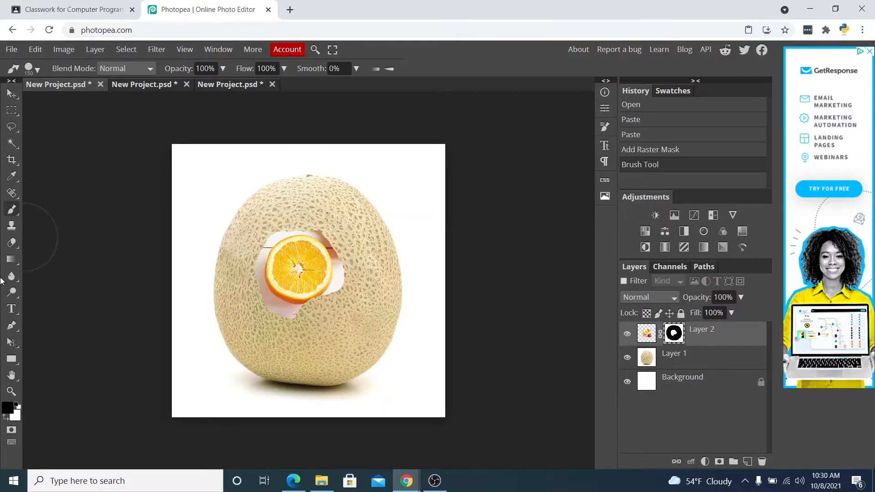
Brush black on the mask close around the orange slice, reducing the brush to 35, to hide the remaining white background
key("x")
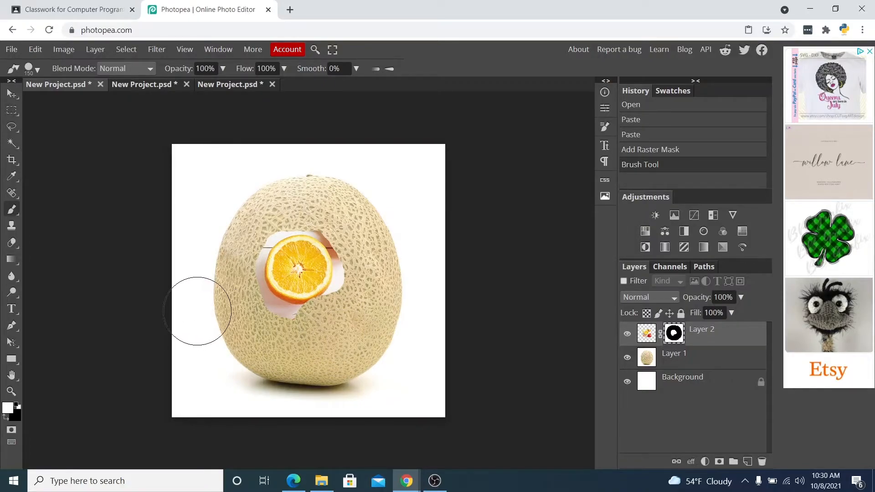
left_click(6, 417)
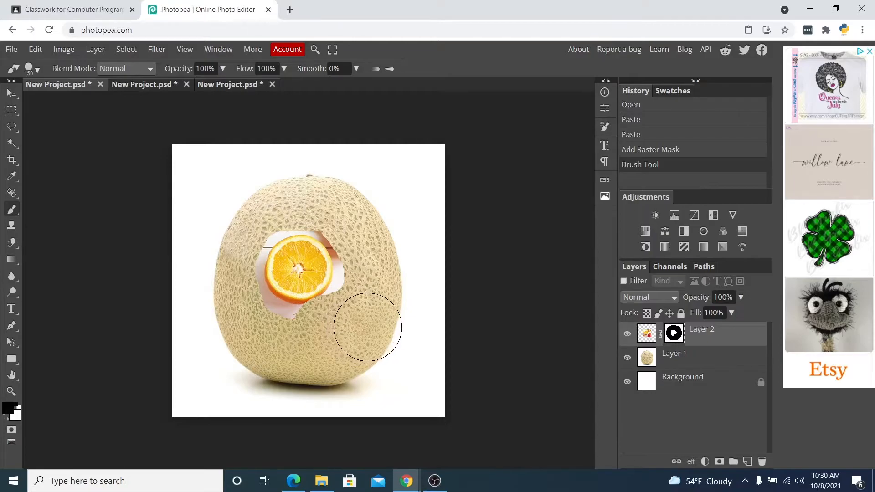
scroll(371, 327, "up", 5)
scroll(289, 283, "down", 2)
scroll(347, 315, "down", 2)
scroll(301, 254, "up", 3)
scroll(310, 264, "down", 1)
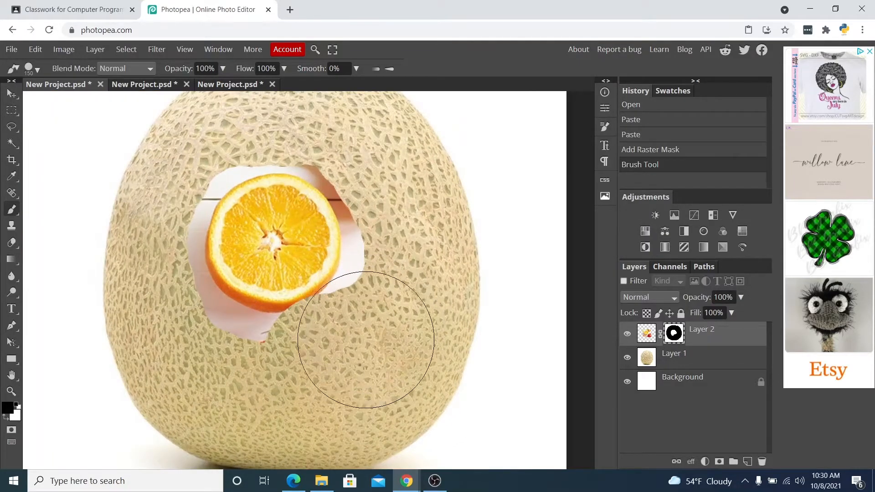
key("bracketleft")
key("bracketleft")
key("bracketleft")
key("bracketleft")
key("bracketleft")
key("bracketleft")
mouse_move(341, 288)
left_mouse_down()
mouse_move(342, 312)
mouse_move(363, 281)
mouse_move(373, 232)
mouse_move(356, 176)
mouse_move(335, 155)
mouse_move(308, 148)
mouse_move(260, 145)
mouse_move(211, 161)
mouse_move(181, 214)
mouse_move(176, 285)
mouse_move(223, 335)
mouse_move(280, 339)
left_mouse_up()
key("bracketleft")
key("bracketleft")
key("bracketleft")
key("bracketleft")
key("bracketleft")
mouse_move(264, 330)
left_mouse_down()
mouse_move(196, 293)
mouse_move(182, 222)
mouse_move(204, 179)
mouse_move(214, 180)
mouse_move(209, 187)
mouse_move(232, 165)
mouse_move(281, 149)
mouse_move(298, 152)
mouse_move(347, 196)
mouse_move(359, 237)
mouse_move(348, 285)
mouse_move(288, 330)
mouse_move(230, 315)
mouse_move(197, 285)
mouse_move(191, 225)
mouse_move(203, 184)
mouse_move(269, 157)
mouse_move(325, 177)
mouse_move(349, 156)
mouse_move(371, 162)
mouse_move(338, 182)
mouse_move(357, 255)
mouse_move(347, 289)
mouse_move(333, 301)
mouse_move(344, 282)
left_mouse_up()
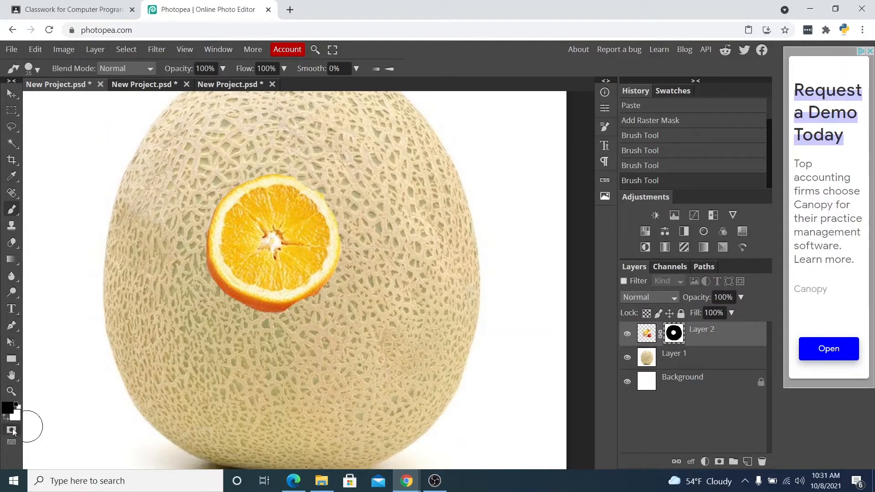
Brush white with an 8 px brush on the mask along the orange slice's rim to restore its missing edges
left_click(17, 405)
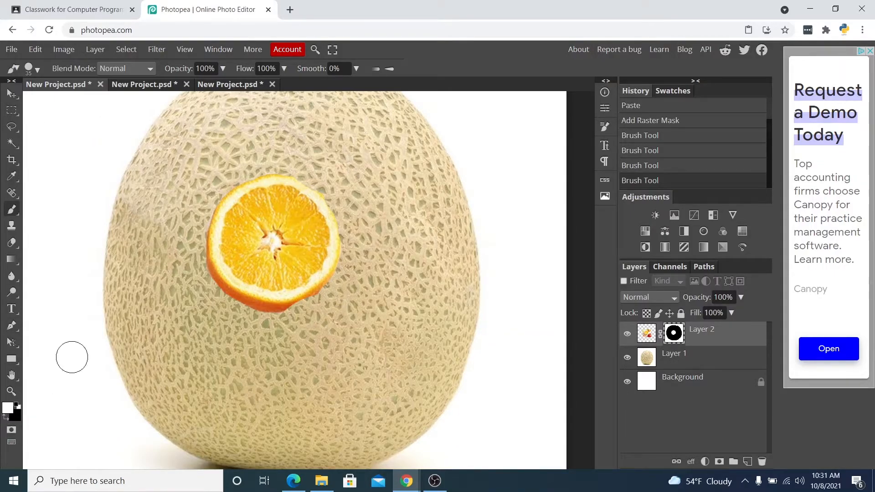
left_click(37, 70)
left_click_drag(118, 99, 100, 100)
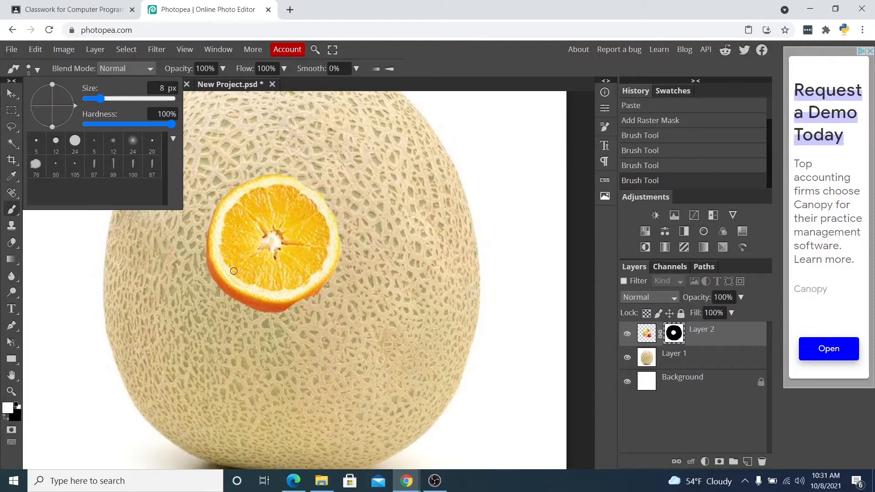
left_click_drag(294, 332, 291, 319)
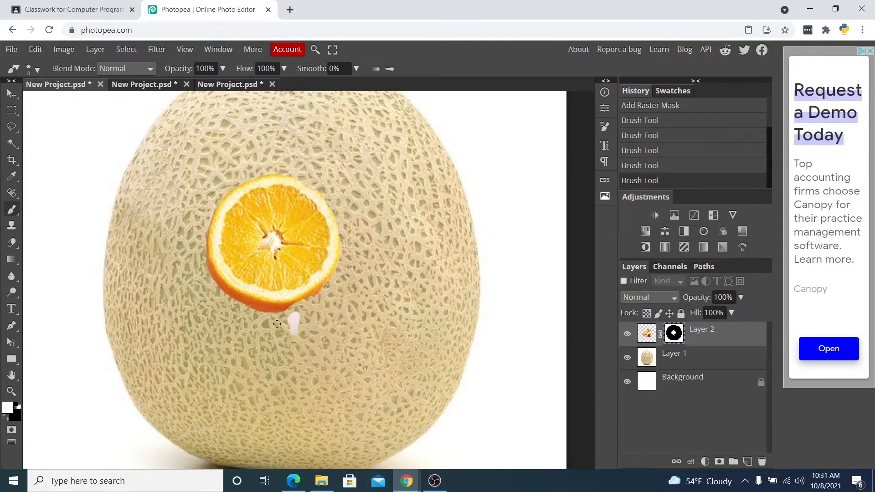
key("ctrl+z")
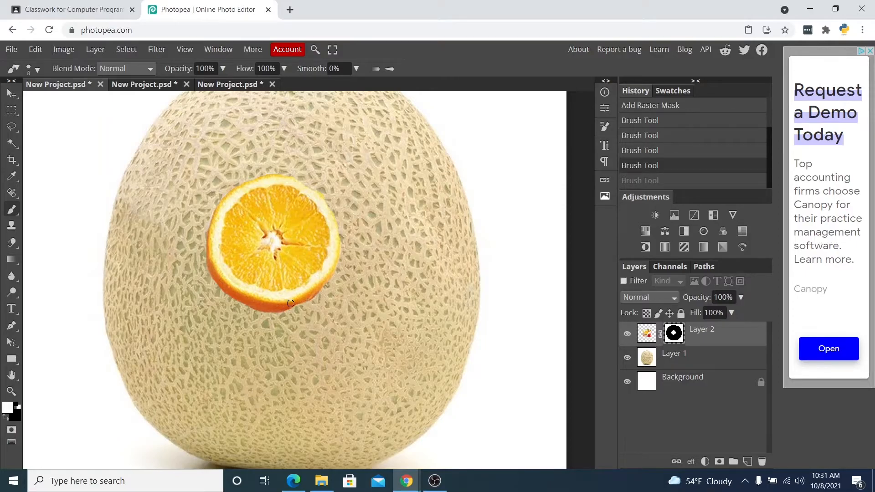
left_click_drag(303, 284, 236, 233)
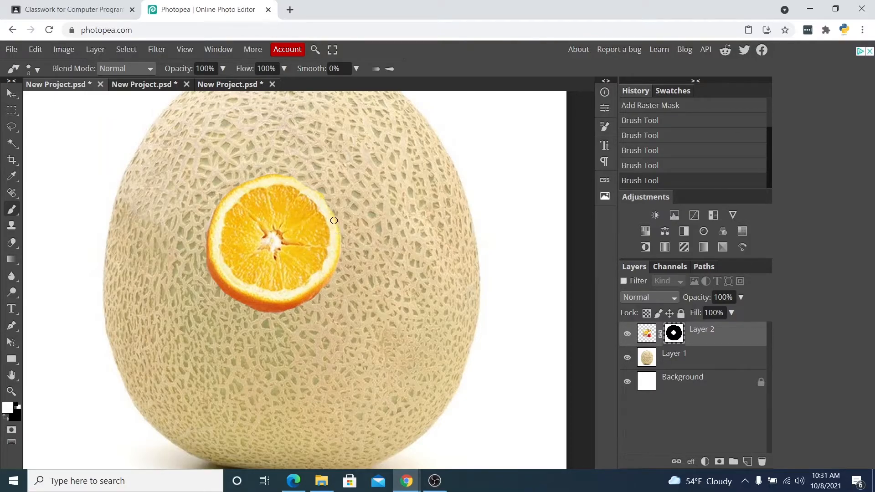
mouse_move(310, 190)
left_mouse_down()
mouse_move(288, 178)
mouse_move(255, 186)
left_mouse_up()
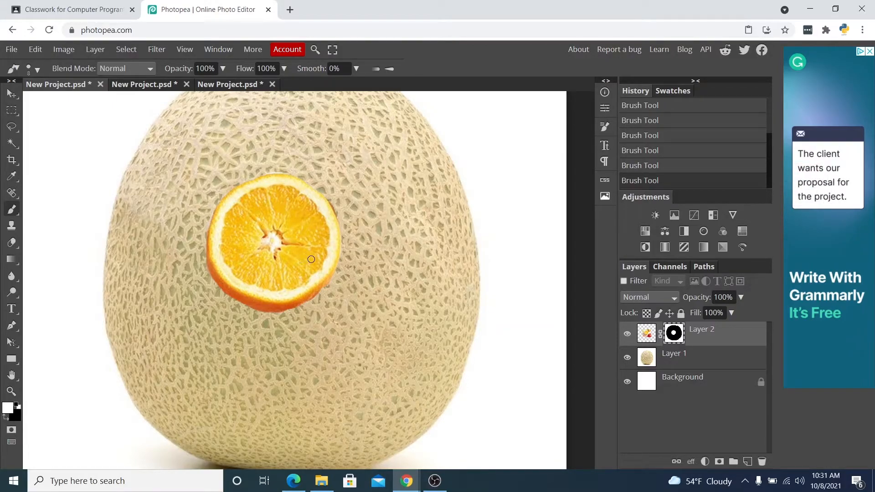
Move the orange slice to the melon's upper left and scale it to about 67% as the first eye
key("ctrl+minus")
left_click(12, 93)
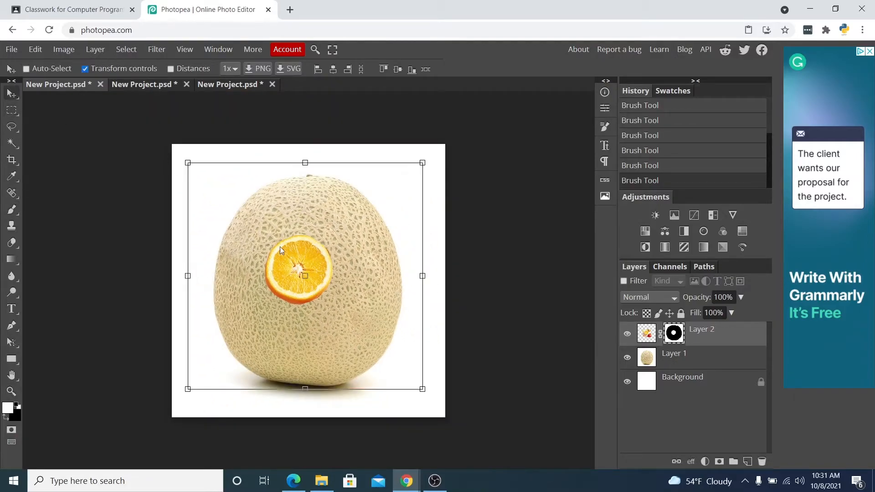
left_click_drag(297, 283, 265, 264)
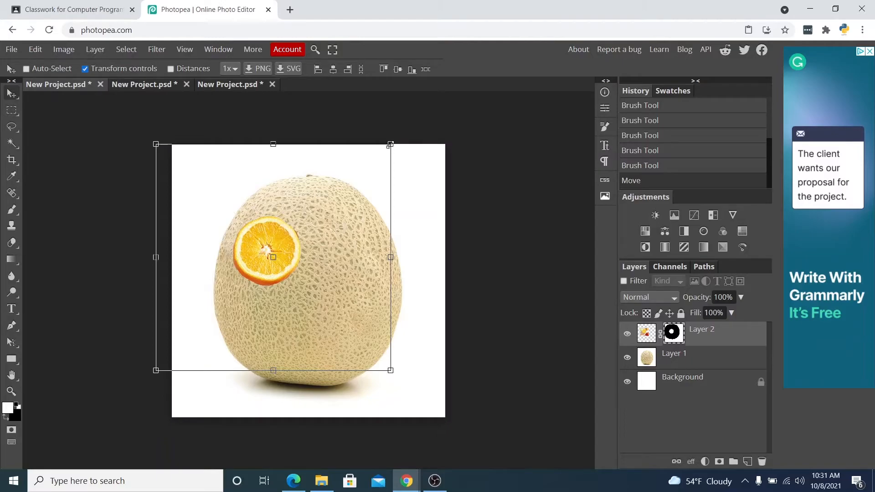
left_click_drag(390, 144, 370, 179)
key("Escape")
left_click_drag(390, 143, 295, 233)
left_click_drag(288, 270, 332, 218)
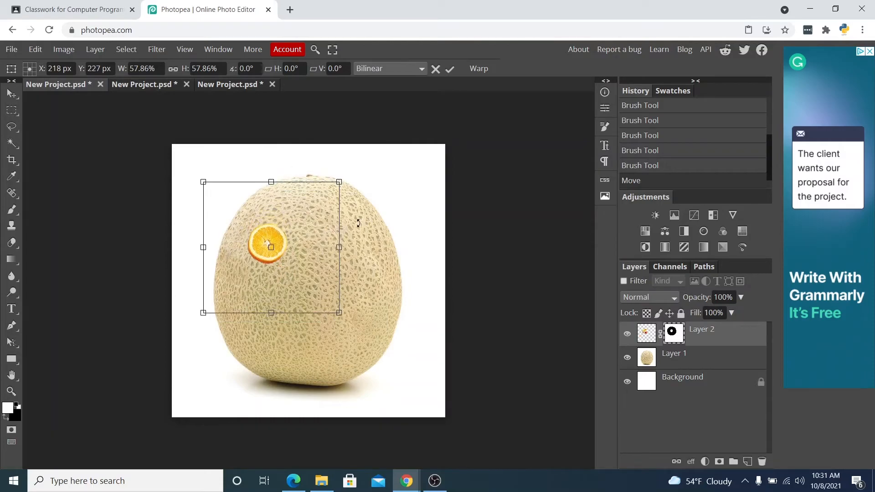
left_click_drag(341, 181, 362, 161)
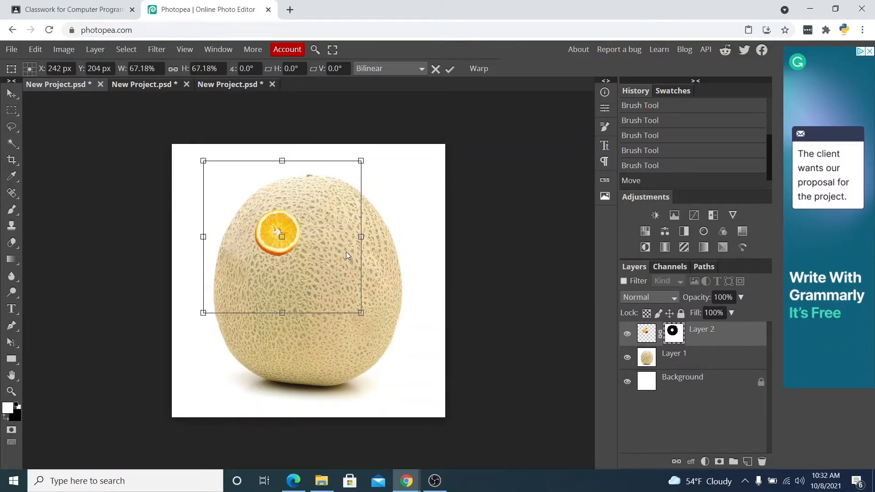
key("Return")
Duplicate the orange slice layer and move one slice horizontally to the melon's upper right as the second eye
key("ctrl+j")
left_click_drag(292, 257, 361, 272)
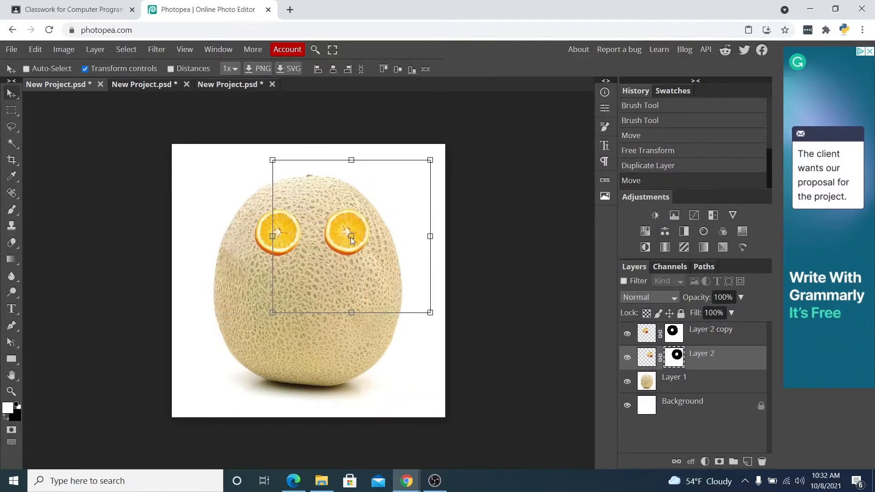
Copy a rectangular area around the carrot in the fruit and vegetable photo and return to the melon document
left_click(86, 9)
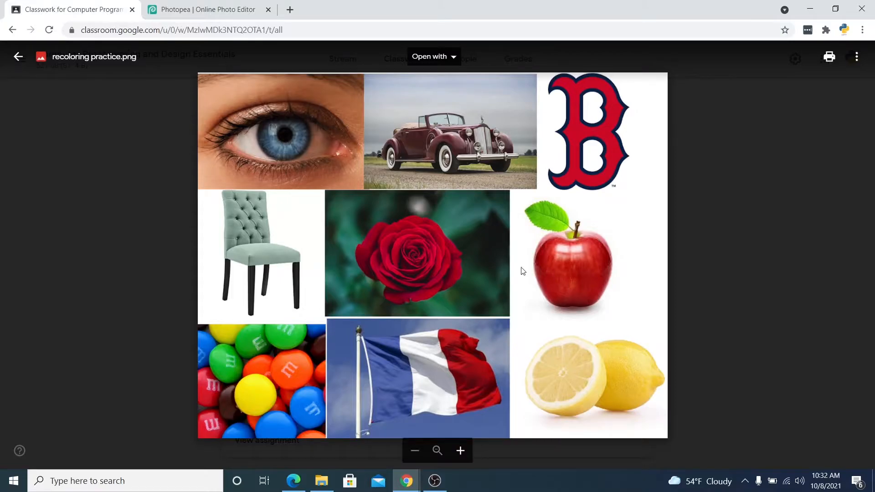
left_click(177, 9)
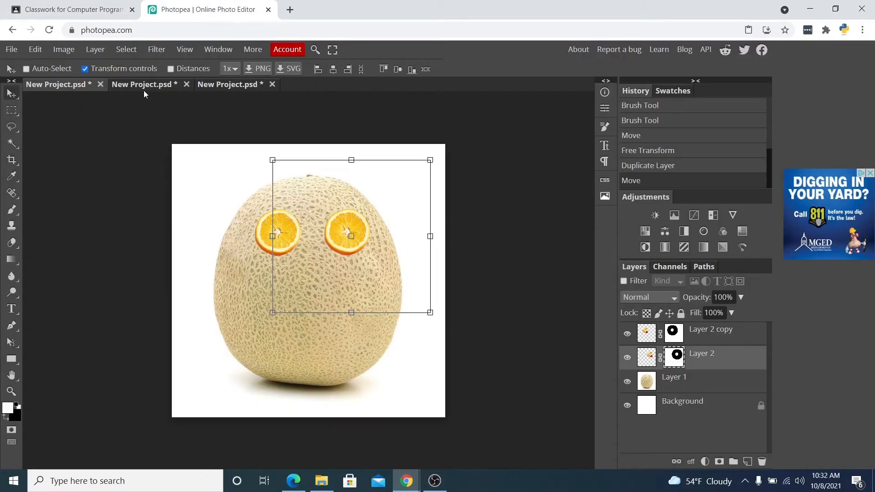
left_click(155, 85)
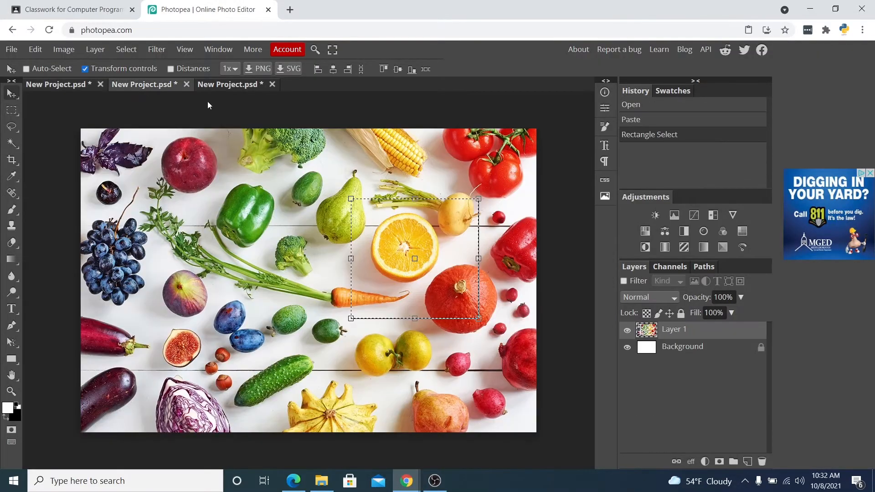
left_click(12, 110)
left_click_drag(324, 281, 416, 315)
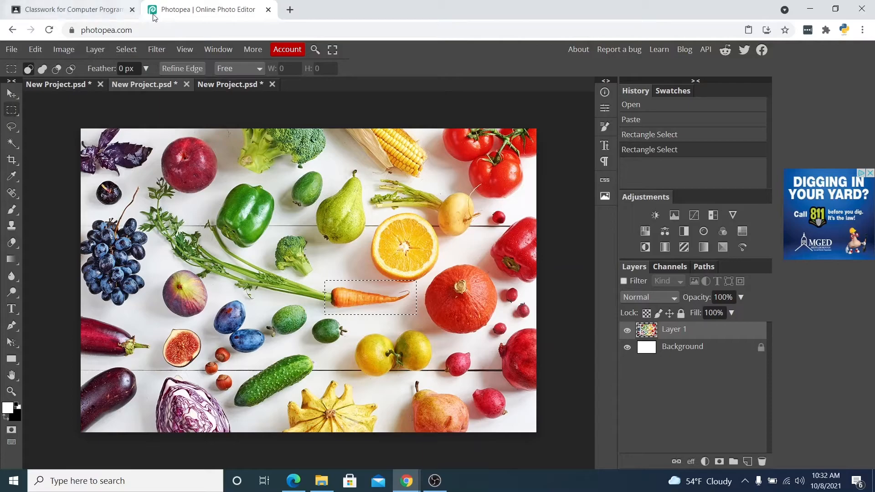
left_click(228, 84)
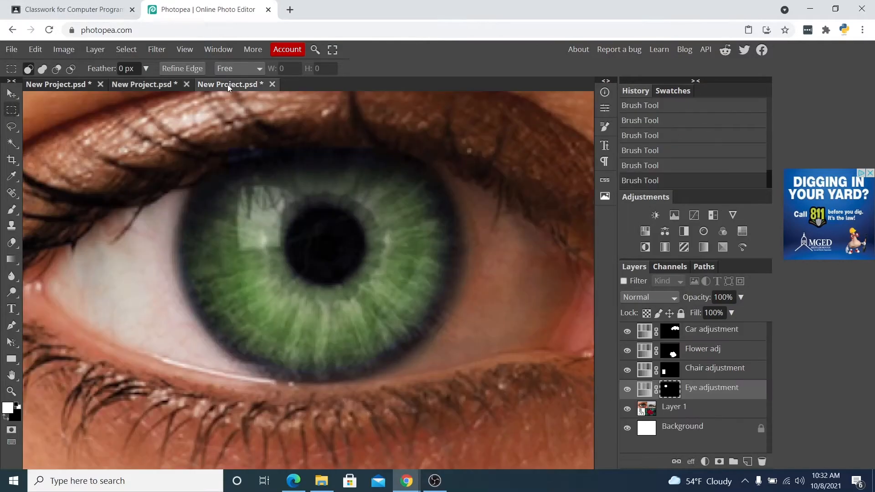
left_click(144, 84)
left_click(79, 86)
Paste the carrot into the melon document as a layer directly above Layer 1
key("ctrl+v")
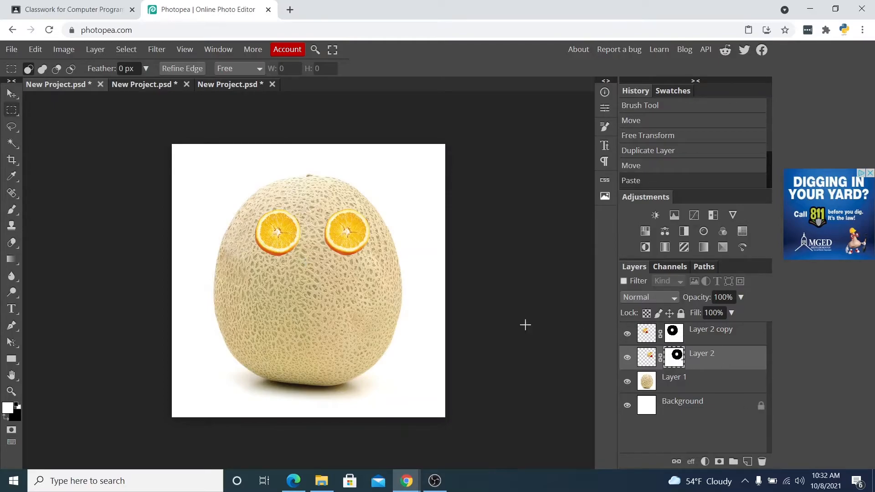
left_click(693, 387)
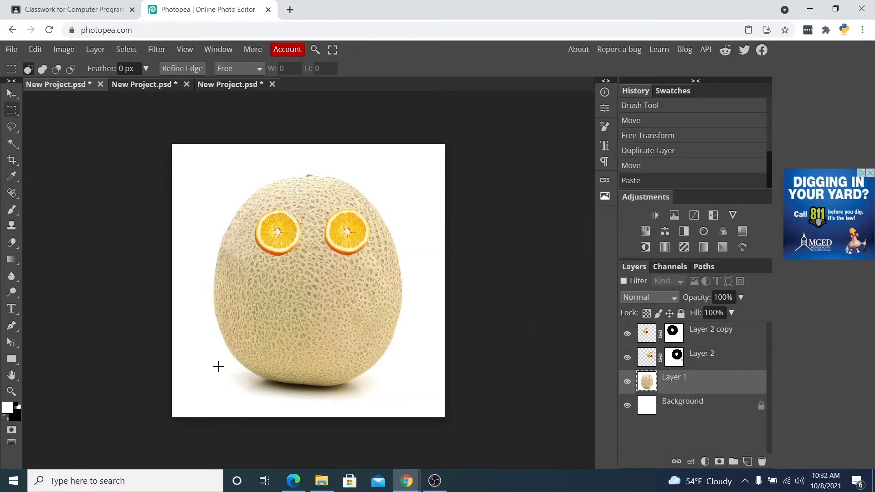
key("ctrl+v")
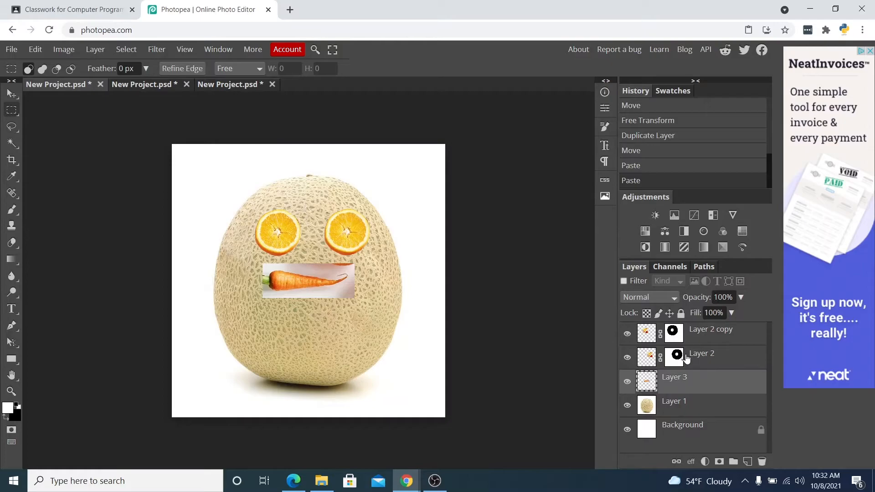
key("ctrl+z")
key("ctrl+z")
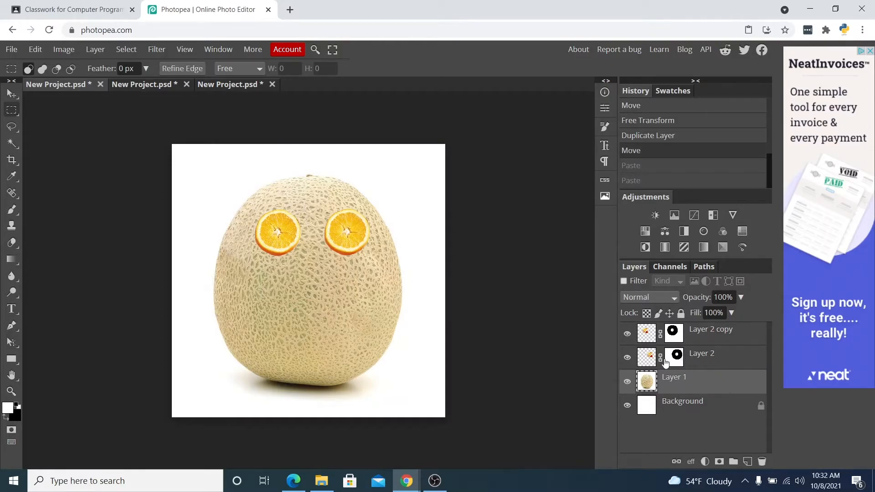
key("ctrl+v")
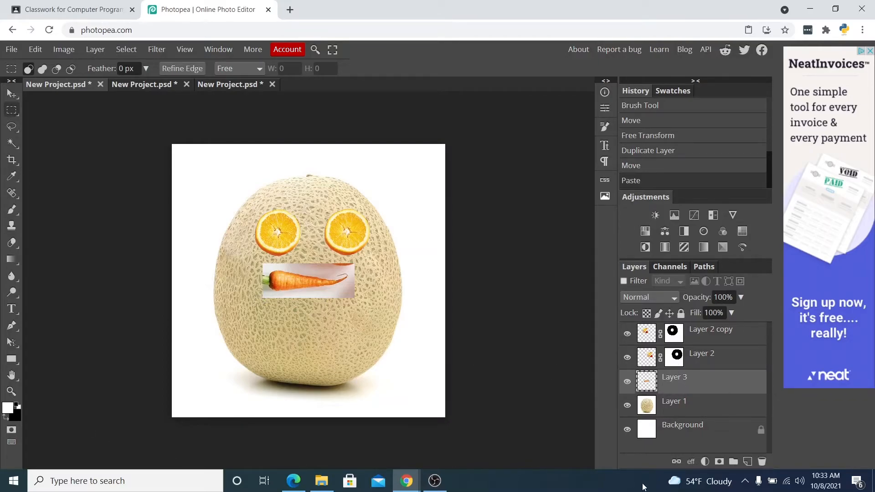
Add a raster mask to Layer 3 and paint it black with a 30 px brush around the carrot to hide the outer background
left_click(720, 462)
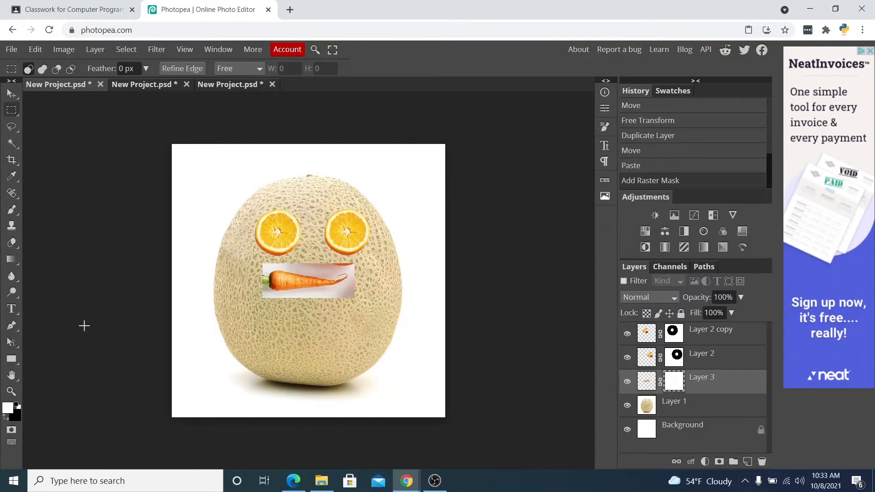
left_click(11, 210)
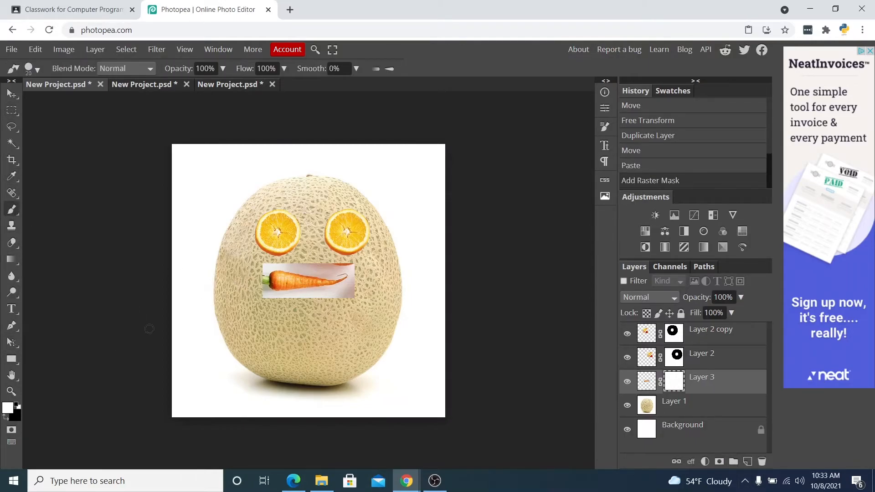
left_click(6, 416)
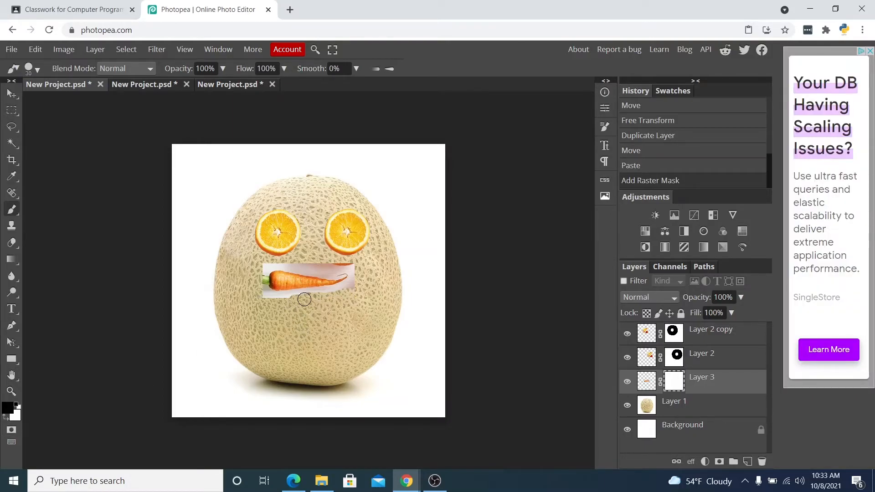
mouse_move(263, 284)
left_mouse_down()
mouse_move(262, 268)
mouse_move(282, 260)
mouse_move(354, 268)
mouse_move(358, 279)
mouse_move(352, 289)
mouse_move(269, 299)
mouse_move(259, 275)
left_mouse_up()
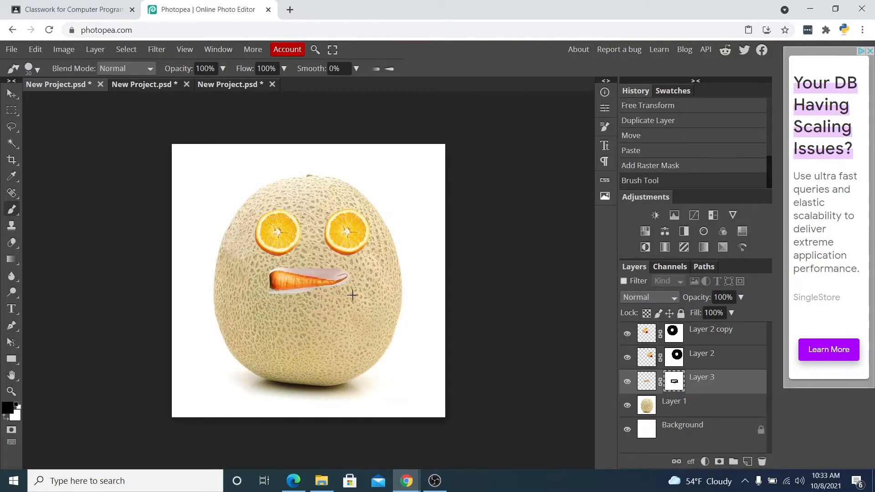
Paint more black on the Layer 3 mask above and below the carrot to trim the remaining pale background closer to its outline
scroll(340, 293, "up", 3)
left_click_drag(213, 214, 323, 226)
mouse_move(336, 228)
left_mouse_down()
mouse_move(391, 231)
mouse_move(400, 215)
left_mouse_up()
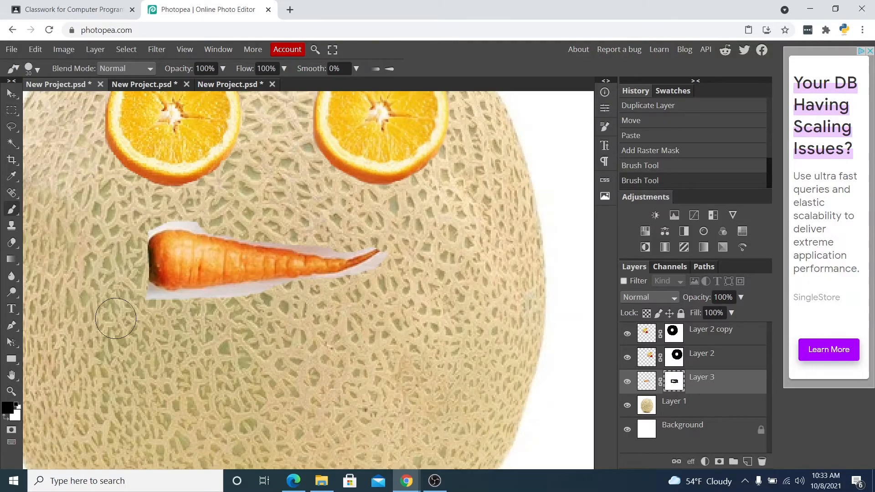
left_click_drag(179, 313, 274, 304)
left_click_drag(142, 208, 286, 213)
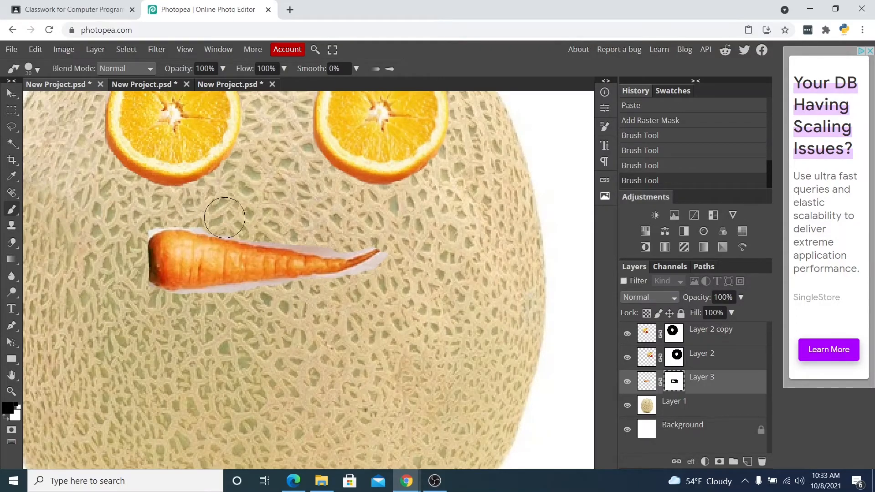
Reduce the brush to 15 px and mask out the background strips along the carrot's lower and upper edges
key("bracketleft")
key("bracketleft")
key("bracketleft")
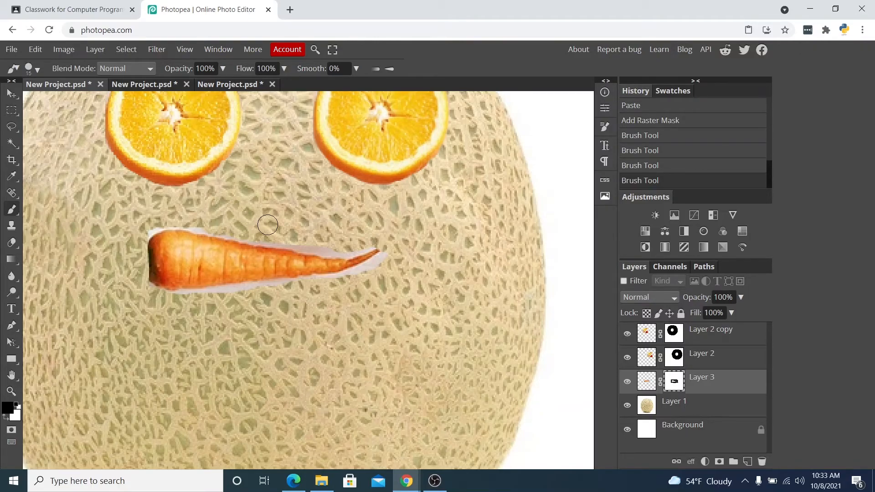
mouse_move(147, 293)
left_mouse_down()
mouse_move(313, 290)
mouse_move(358, 281)
mouse_move(391, 260)
left_mouse_up()
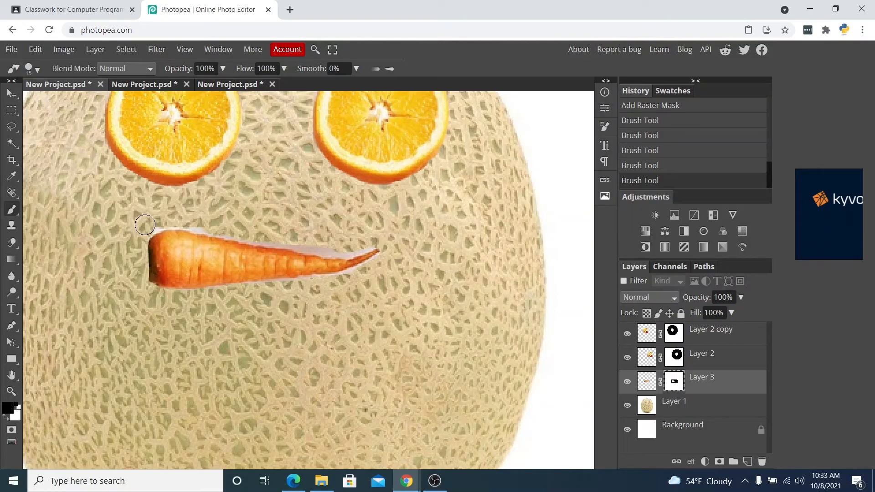
mouse_move(156, 220)
left_mouse_down()
mouse_move(350, 249)
mouse_move(403, 236)
left_mouse_up()
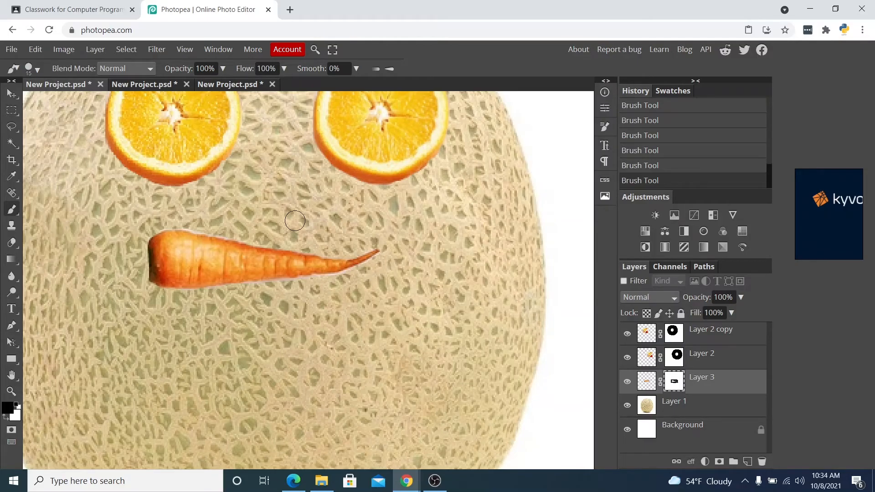
Shrink the brush to a few pixels and mask out the thin pale fringe along the carrot's outline
key("[")
key("[")
key("[")
key("[")
key("[")
key("[")
key("[")
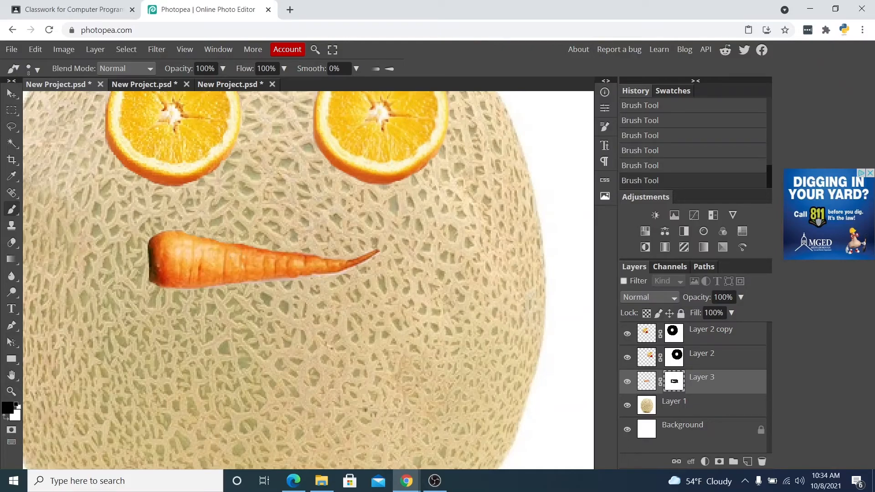
Move the masked carrot slightly right and down so it sits below the orange-slice eyes
scroll(235, 252, "down", 4)
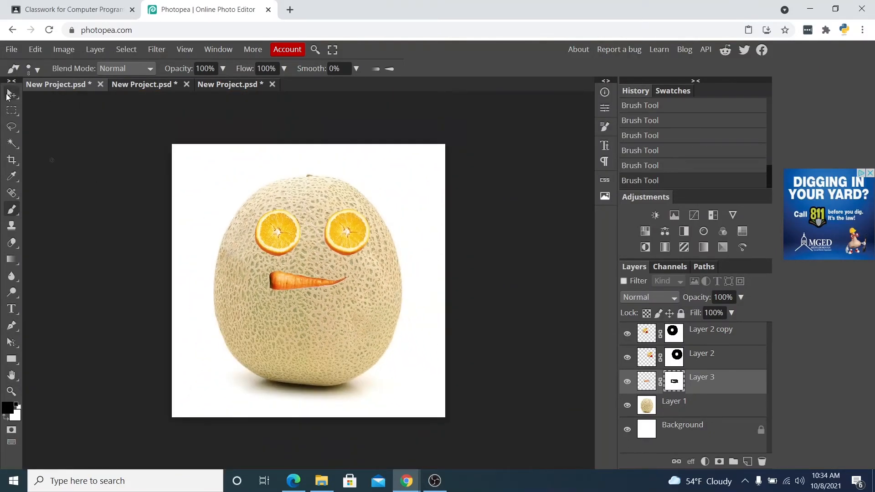
left_click(11, 94)
left_click_drag(296, 296, 323, 302)
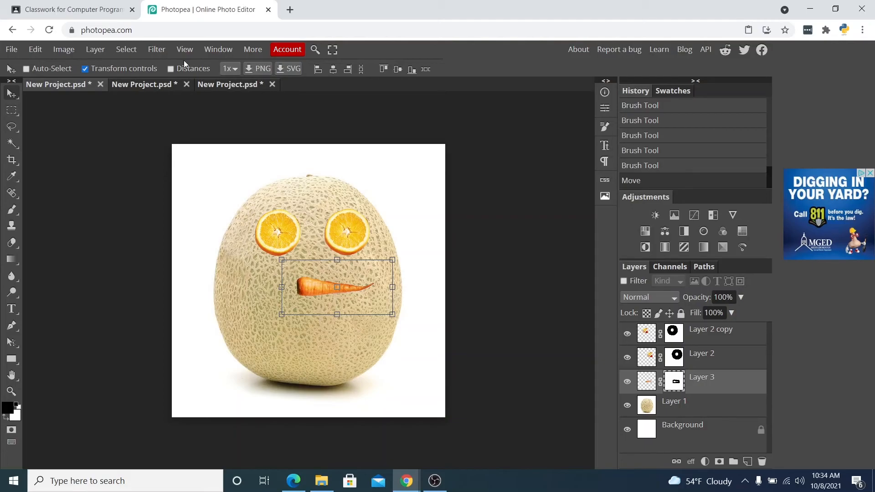
Review the whole recoloured photo collage in its own document and return to the melon face document
left_click(220, 88)
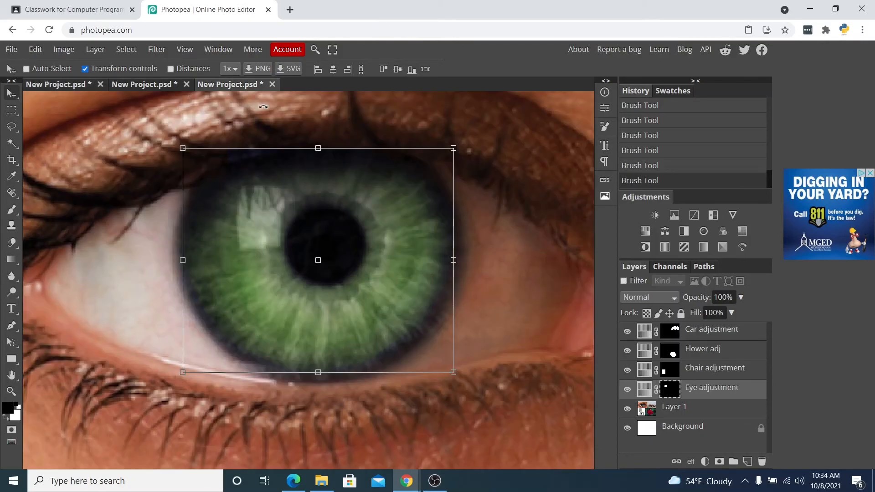
scroll(365, 196, "down", 5)
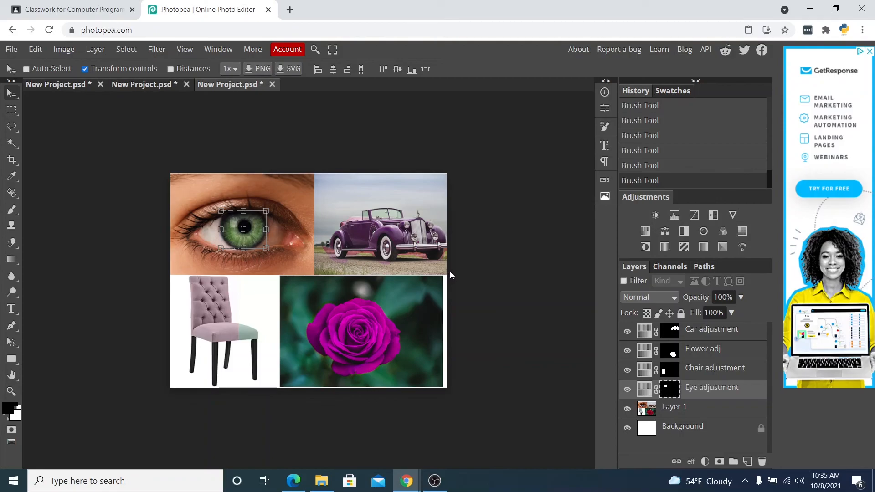
left_click(142, 88)
left_click(79, 86)
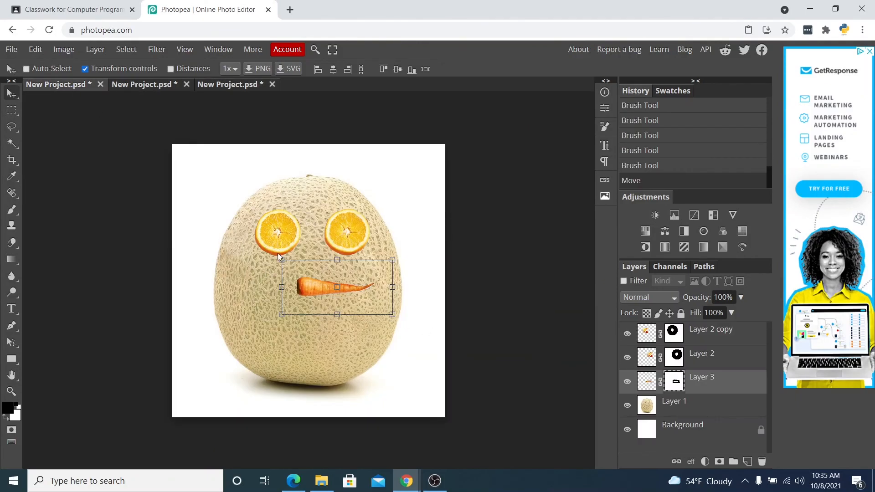